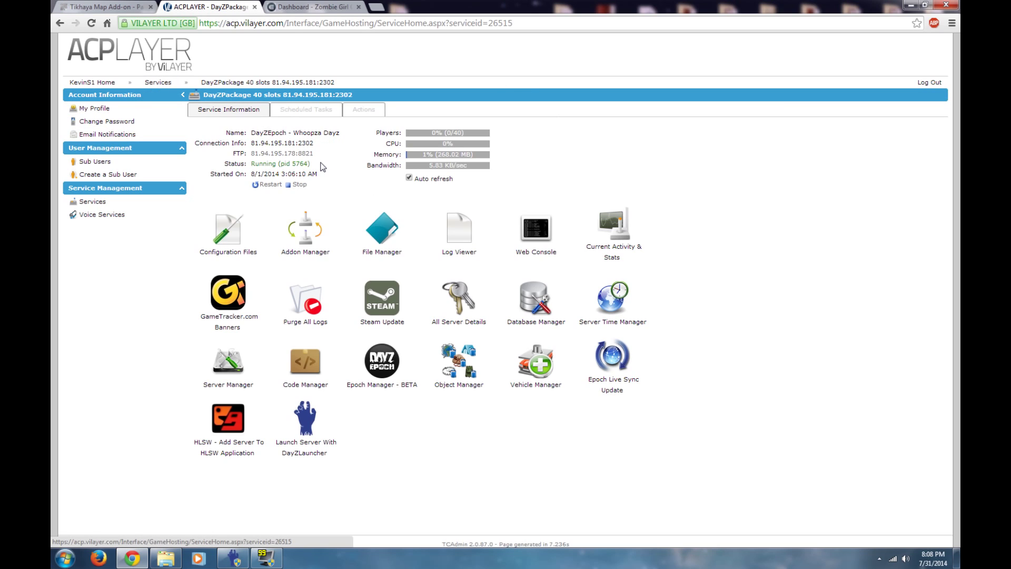
Stop the DayZ Epoch server and open the vilayercodecustom\dayz_epoch folder in the server's file manager.
left_click(467, 211)
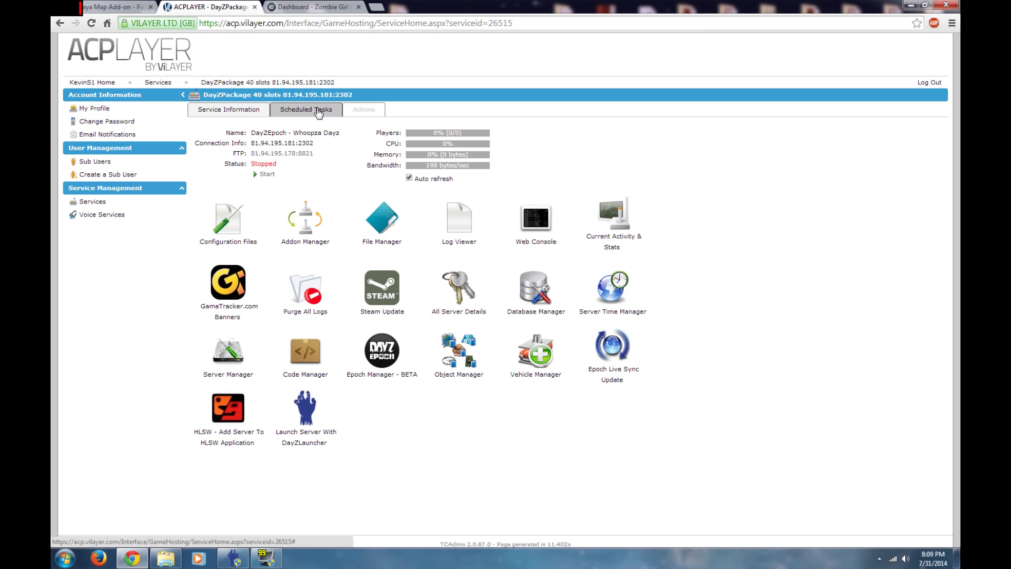
left_click(310, 110)
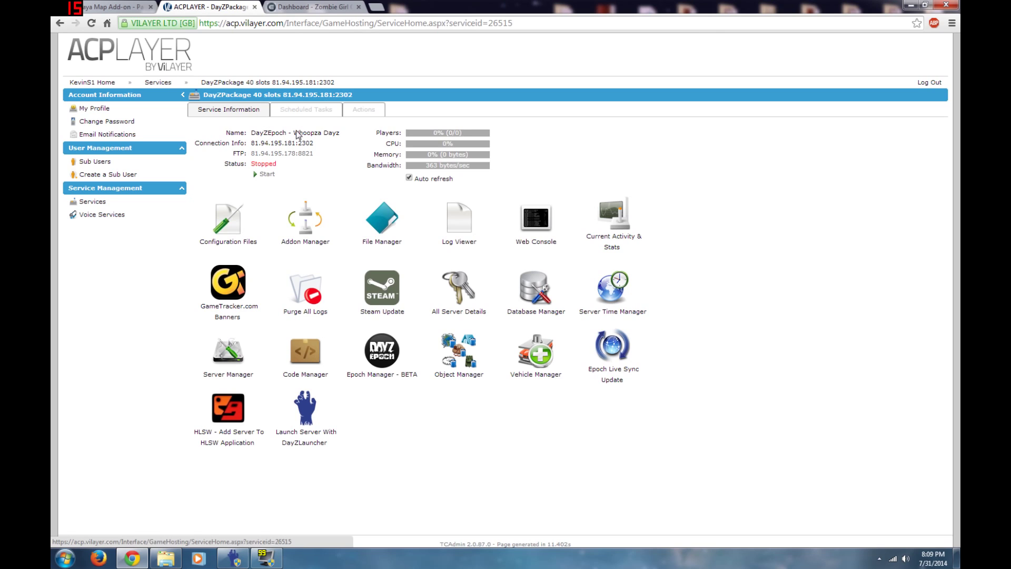
left_click(379, 231)
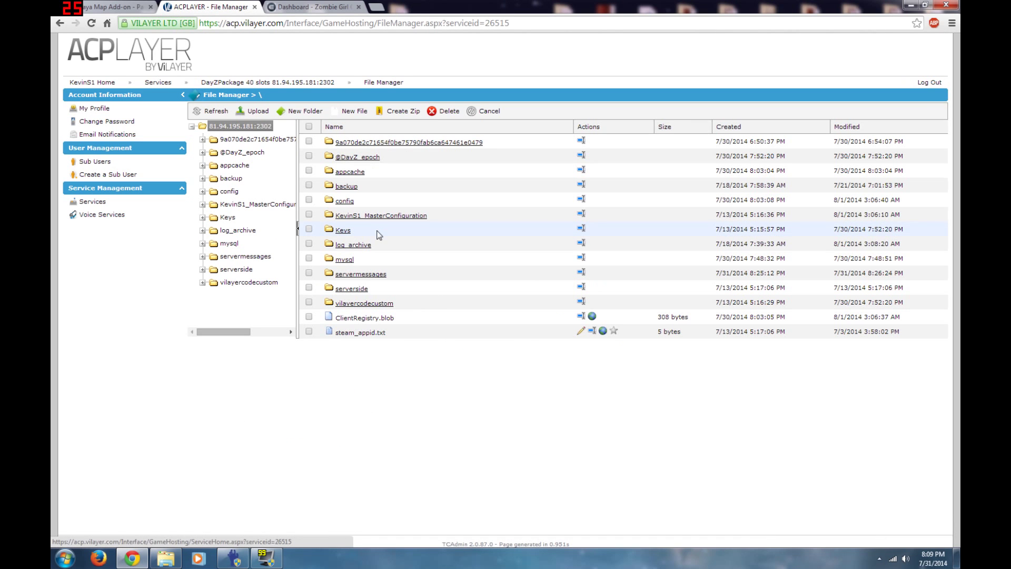
left_click(369, 304)
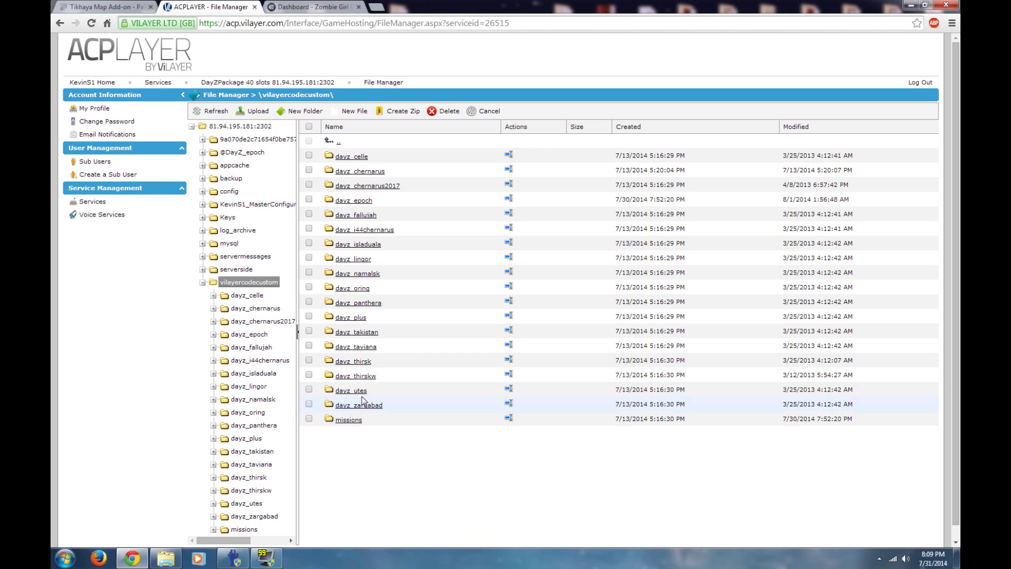
left_click(361, 200)
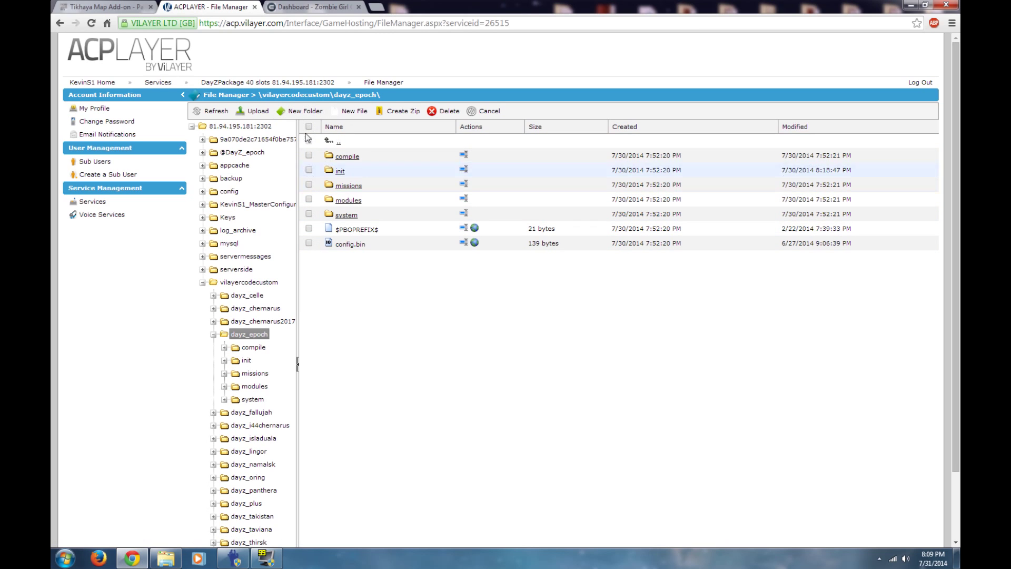
Create a new folder named buildings inside the dayz_epoch folder.
left_click(304, 111)
left_click_drag(460, 288, 416, 287)
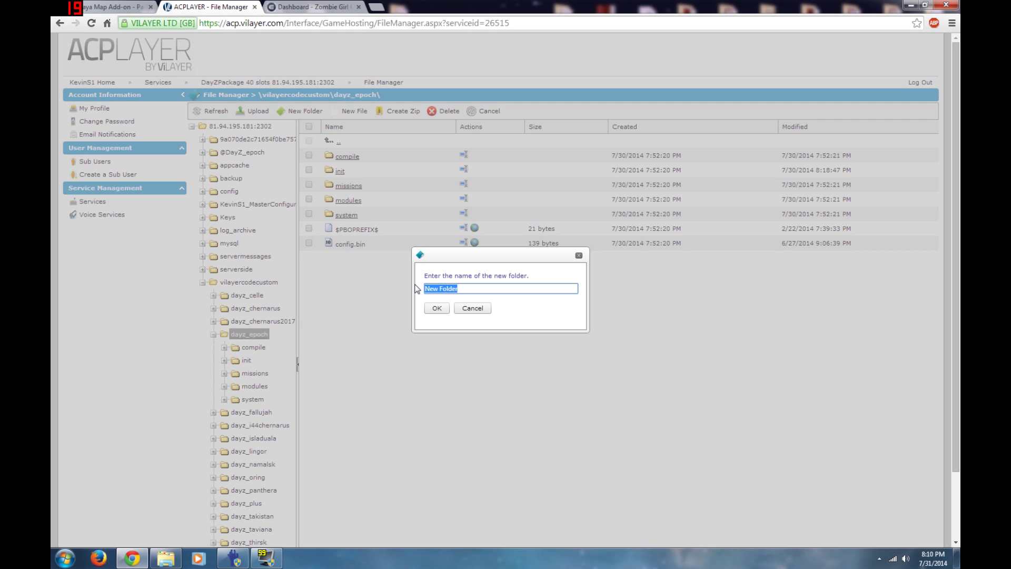
type("buil")
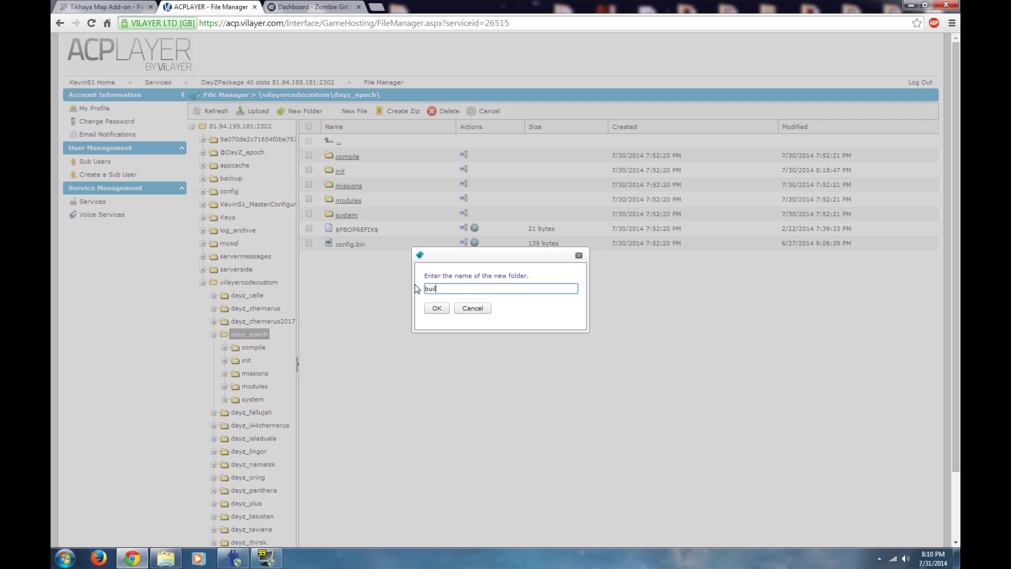
type("dings")
left_click(436, 308)
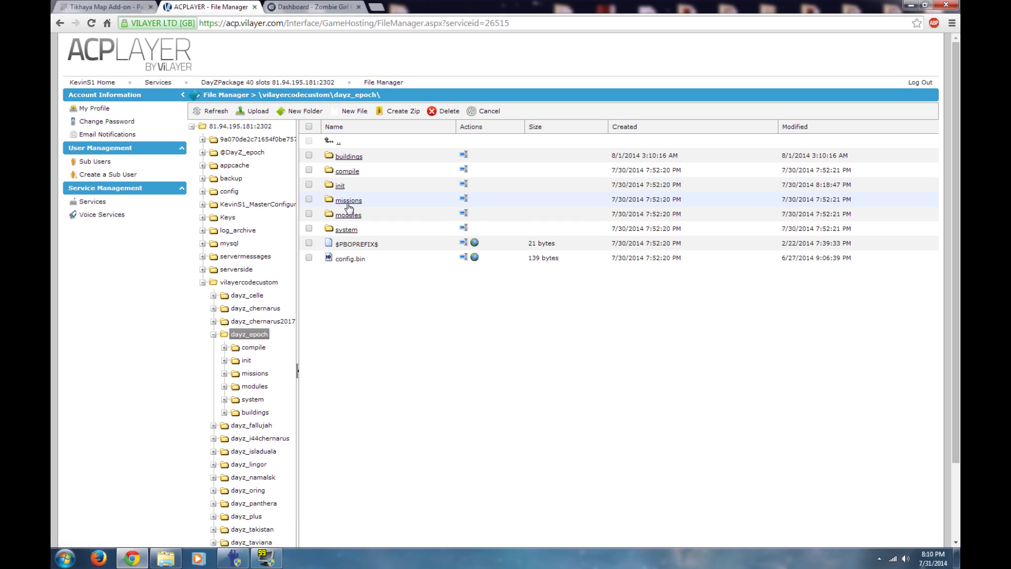
Open server_functions.sqf from the dayz_epoch init folder for editing and go to the end of the file.
left_click(340, 186)
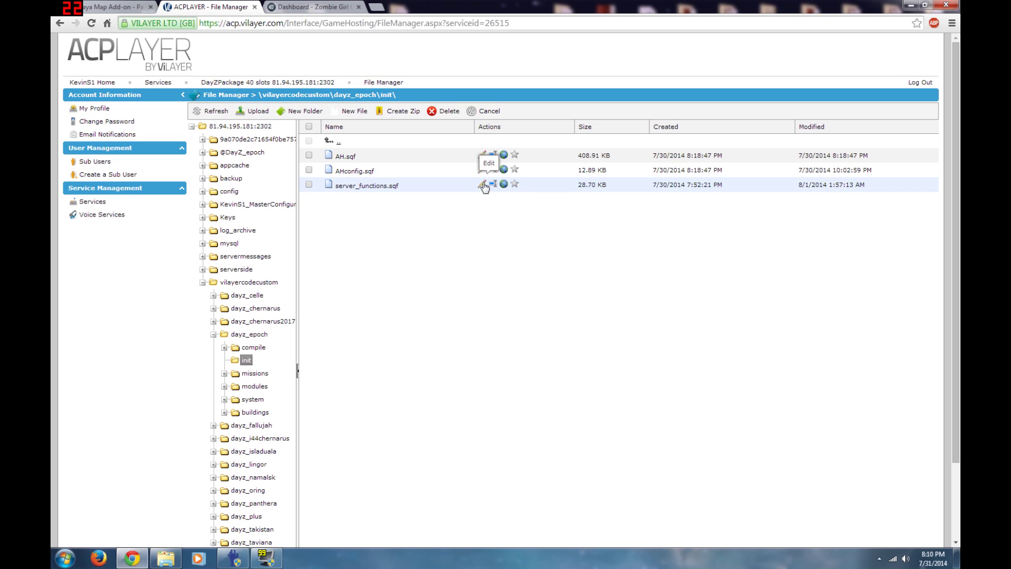
left_click(482, 184)
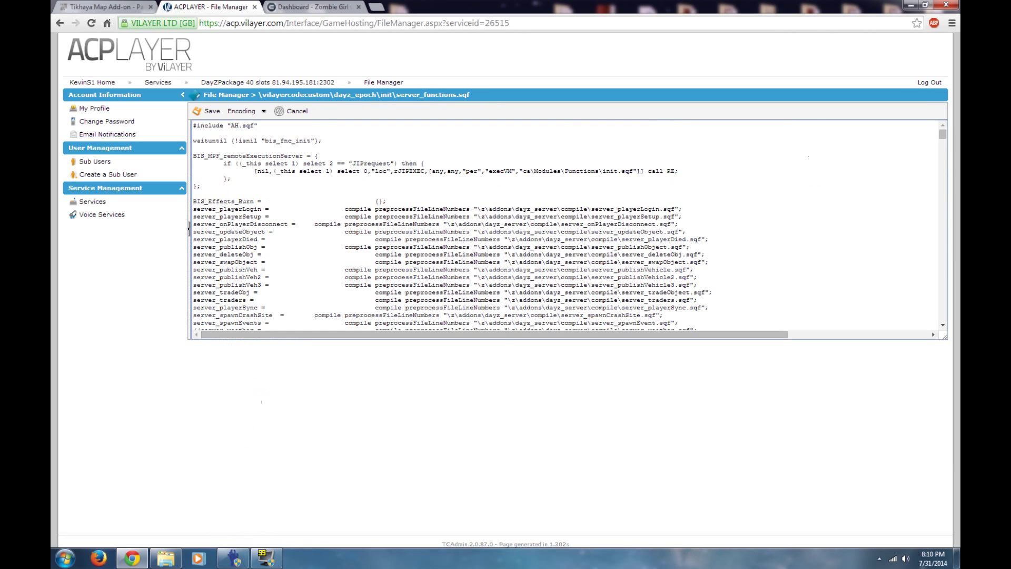
left_click_drag(942, 134, 942, 318)
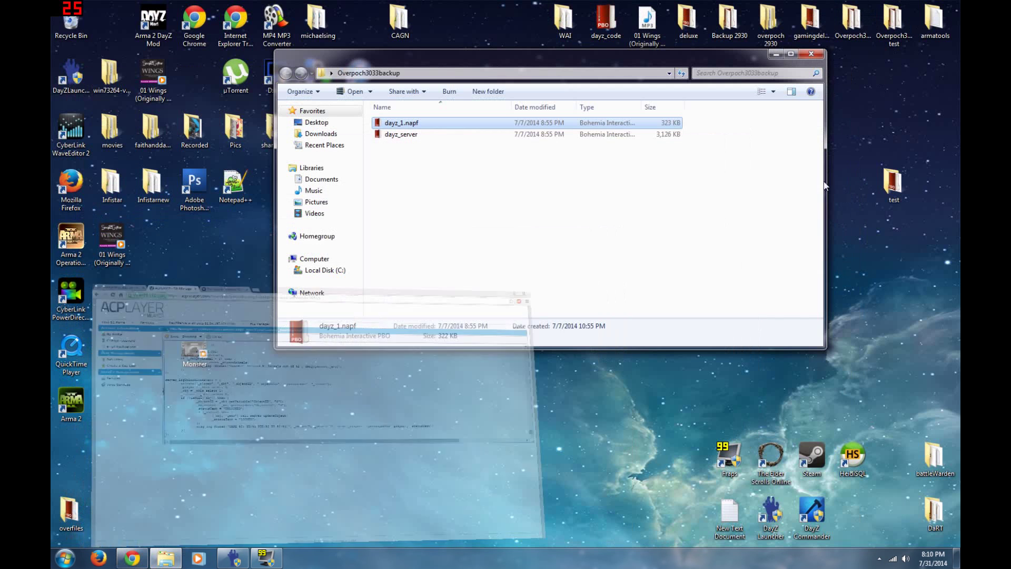
Copy the line [] execVM "\z\addons\dayz_server\buildings\svandbase.sqf"; from the New Text Document on the desktop.
left_click(910, 5)
double_click(751, 503)
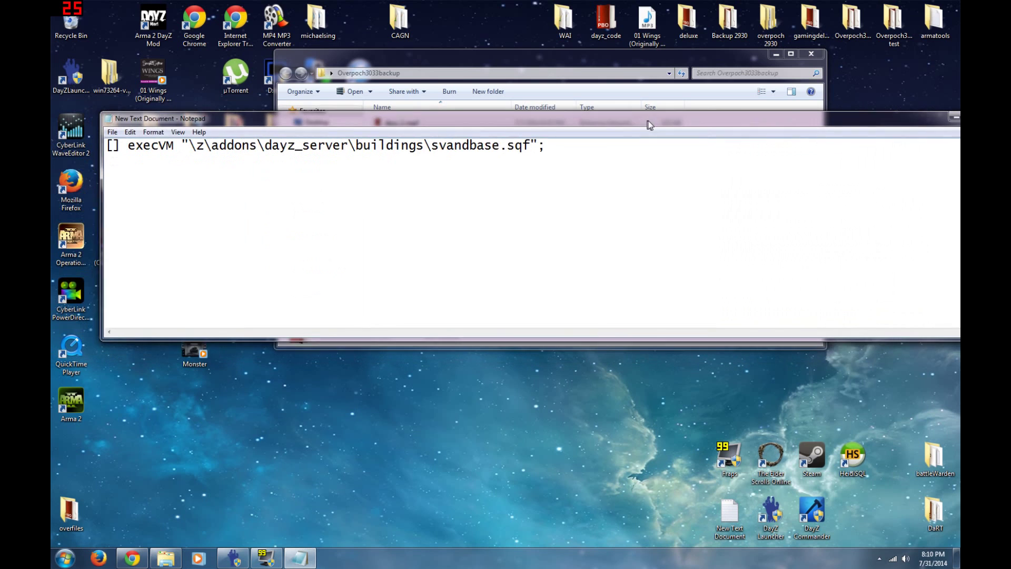
left_click_drag(600, 156, 161, 156)
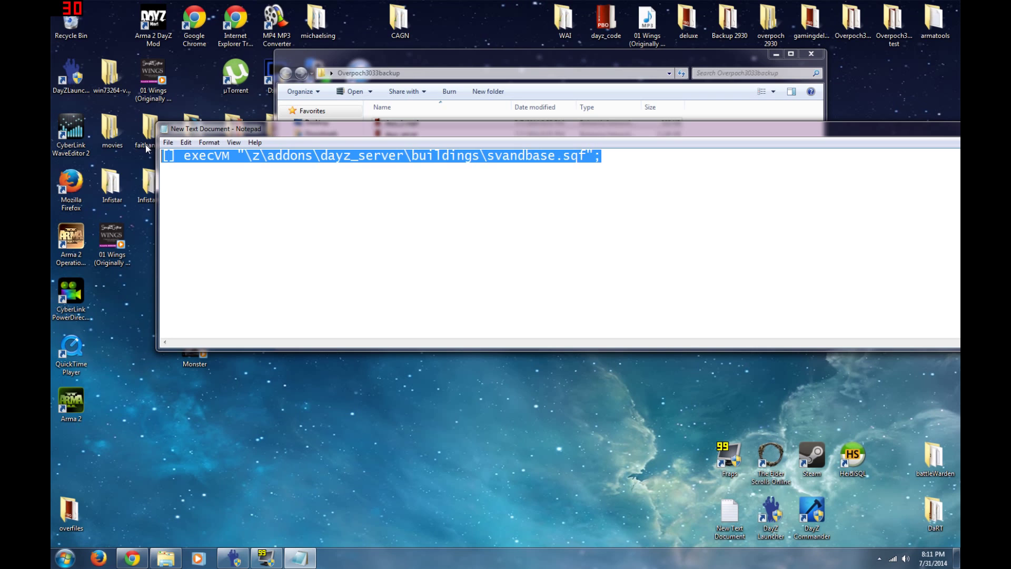
right_click(319, 157)
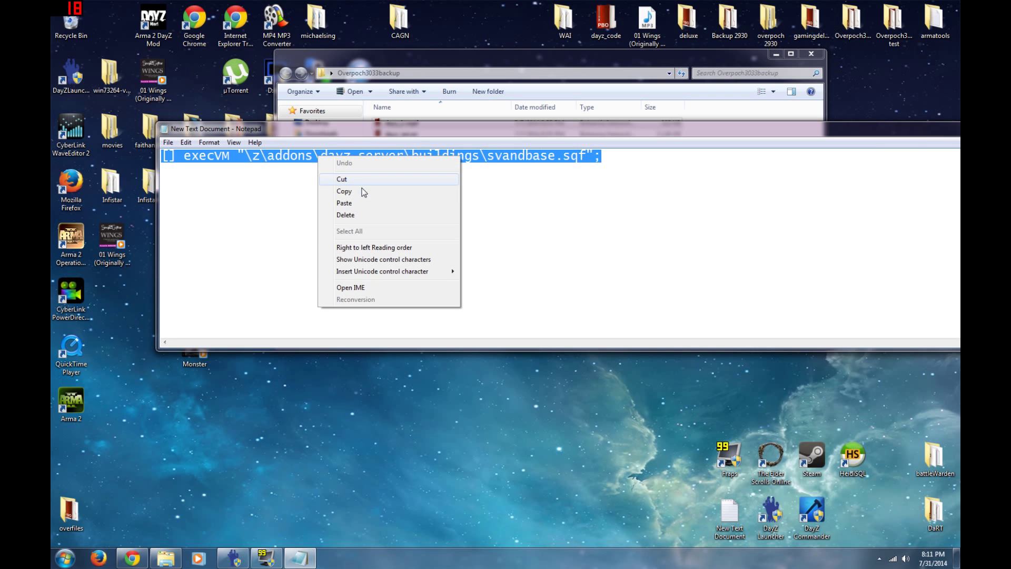
left_click(362, 192)
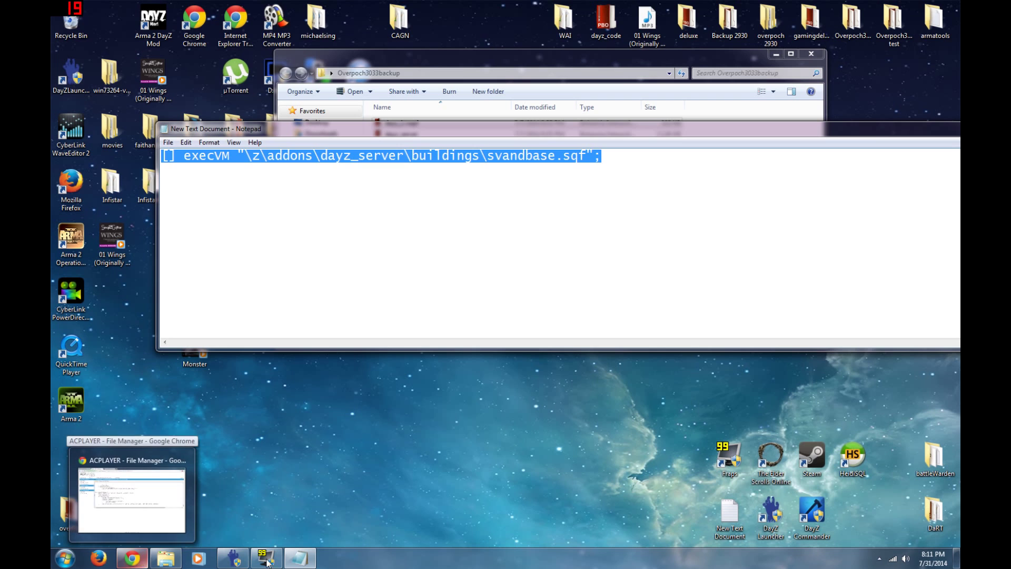
Back in Chrome, paste the copied execVM line on the empty last line of server_functions.sqf.
mouse_move(290, 564)
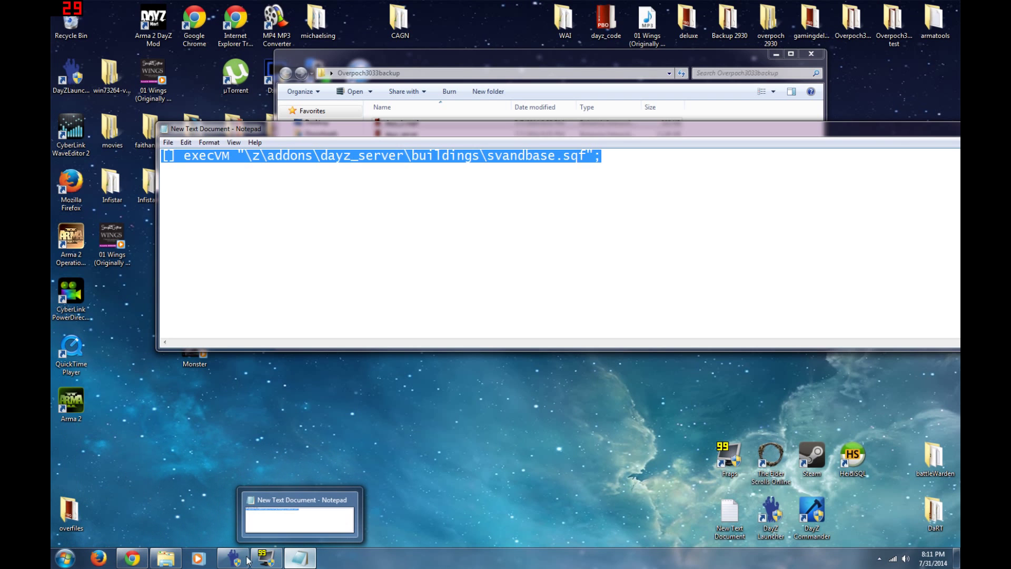
left_click(132, 558)
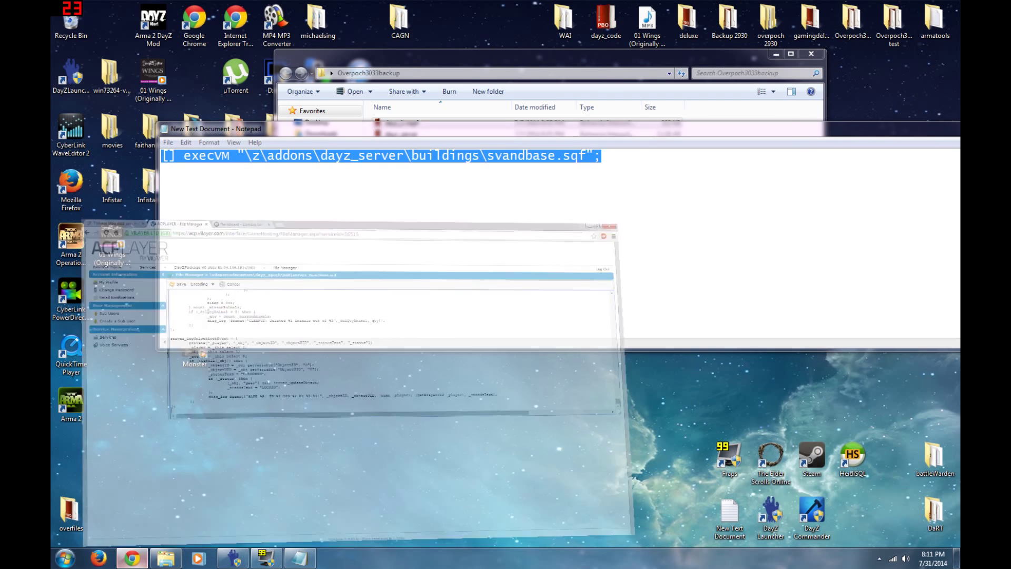
right_click(195, 325)
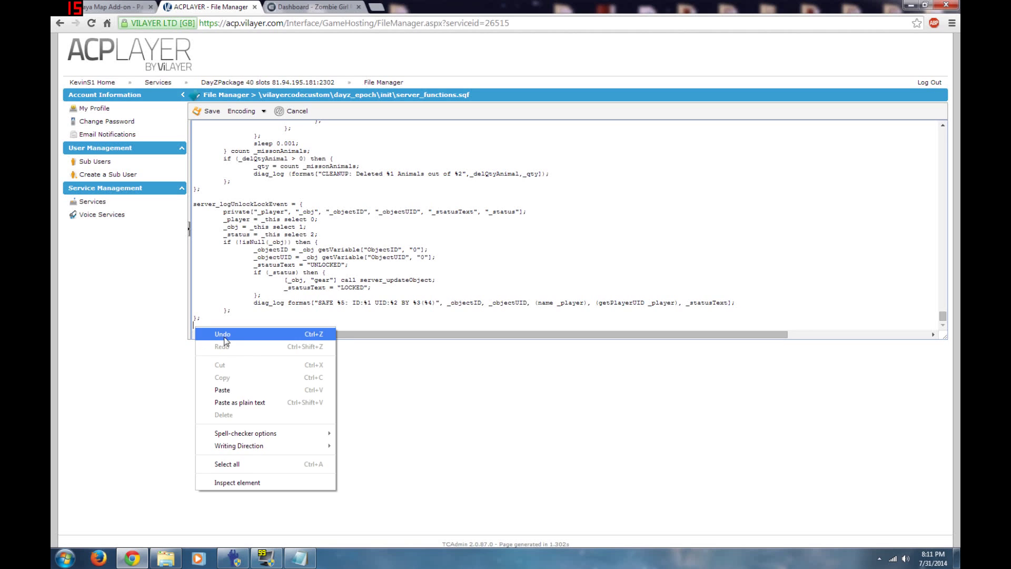
left_click(240, 392)
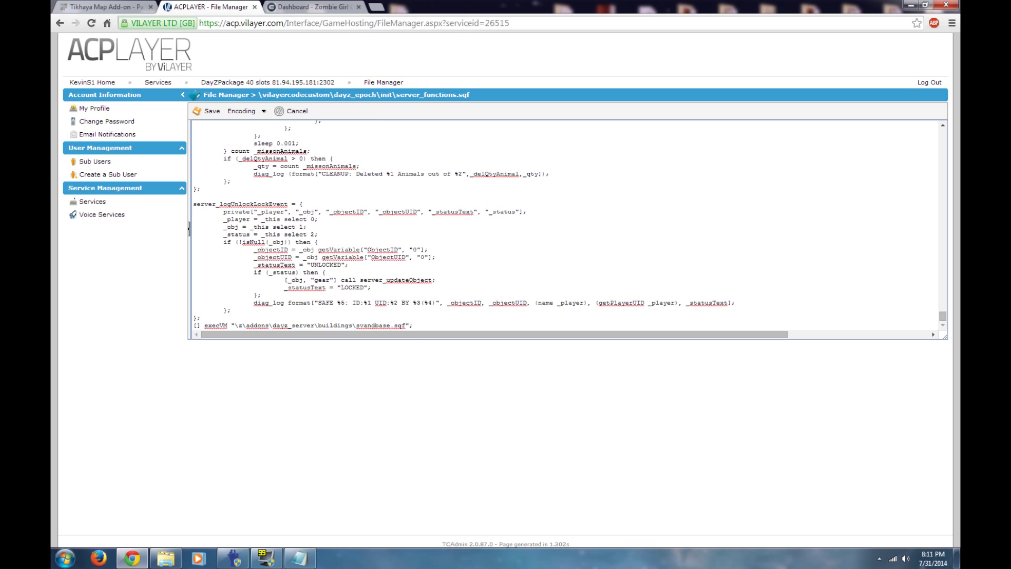
mouse_move(392, 325)
left_mouse_down()
mouse_move(200, 317)
mouse_move(390, 325)
left_mouse_up()
Copy the entire raw paste data of the Tikhaya Map Add-on from its Pastebin page.
left_click(122, 9)
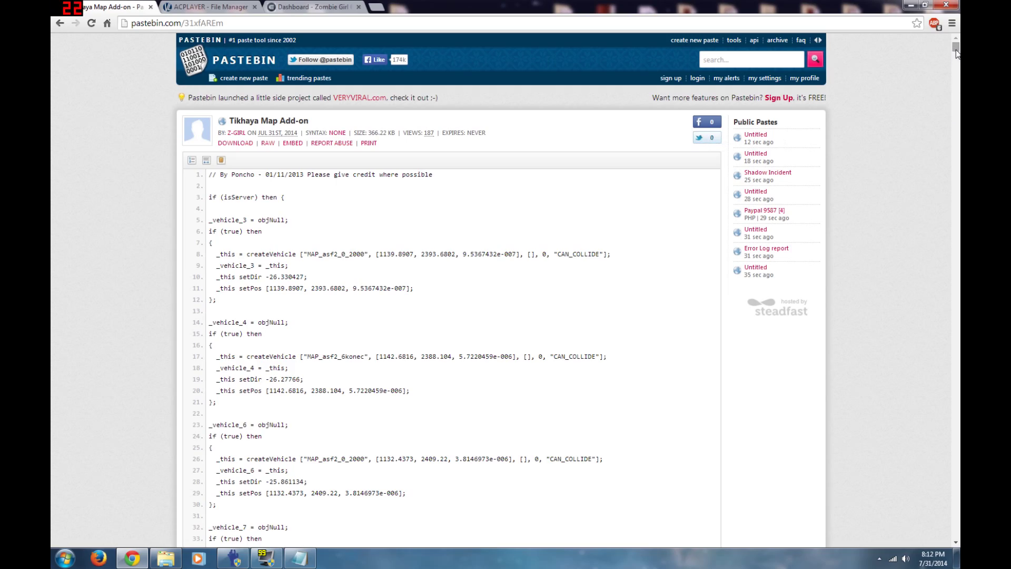
left_click_drag(955, 49, 955, 533)
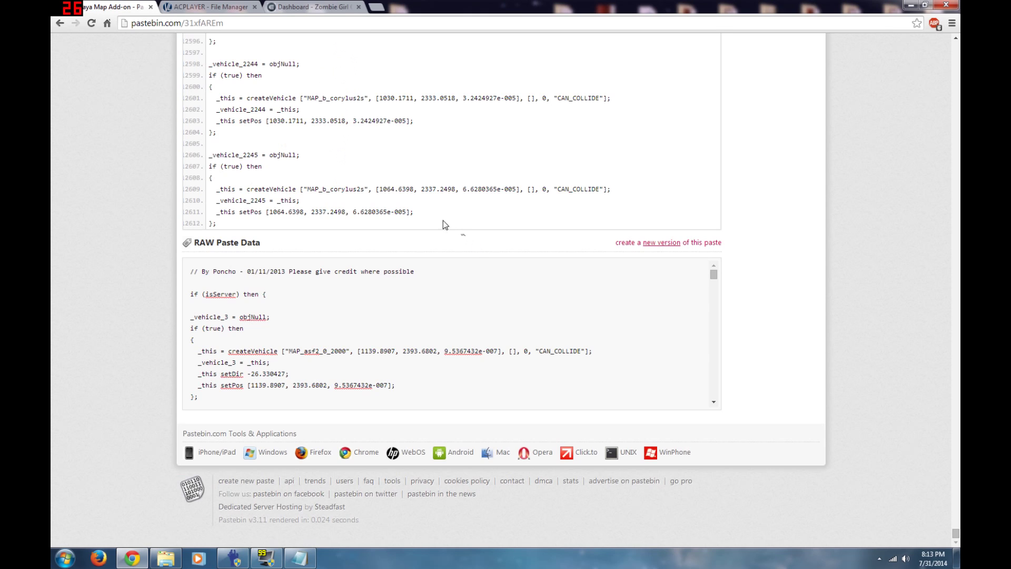
left_click_drag(311, 213, 211, 177)
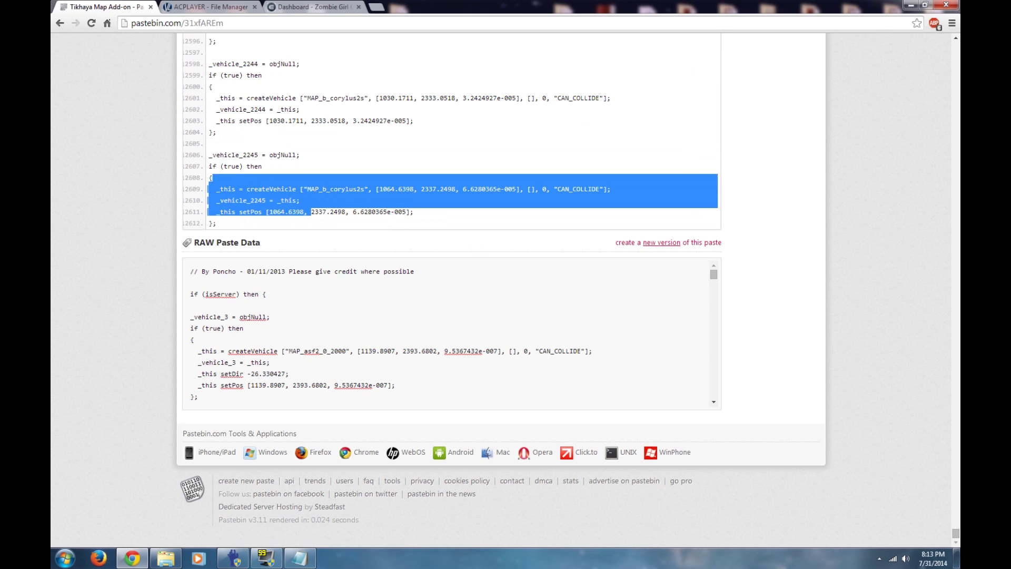
left_click(157, 234)
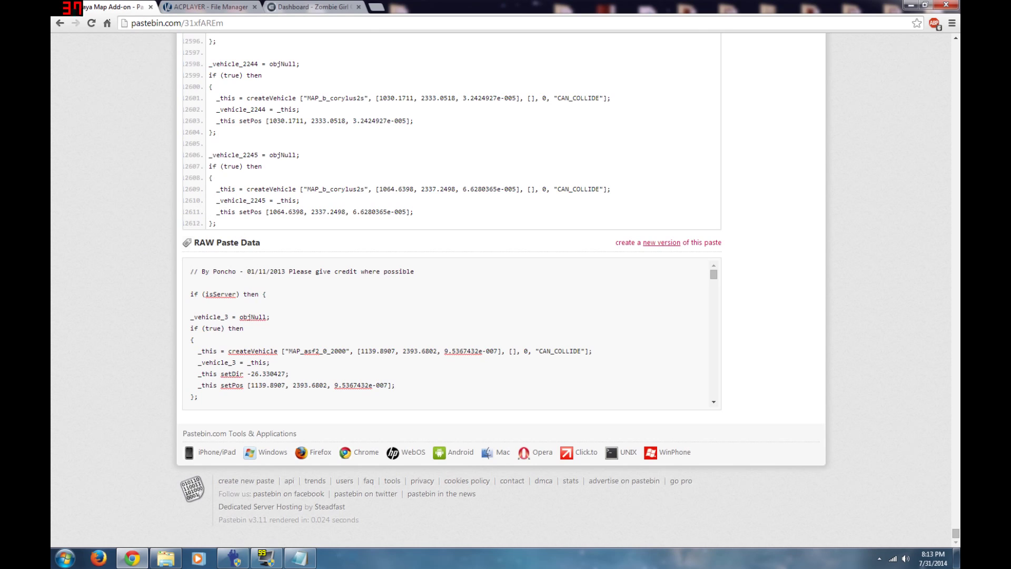
left_click(422, 389)
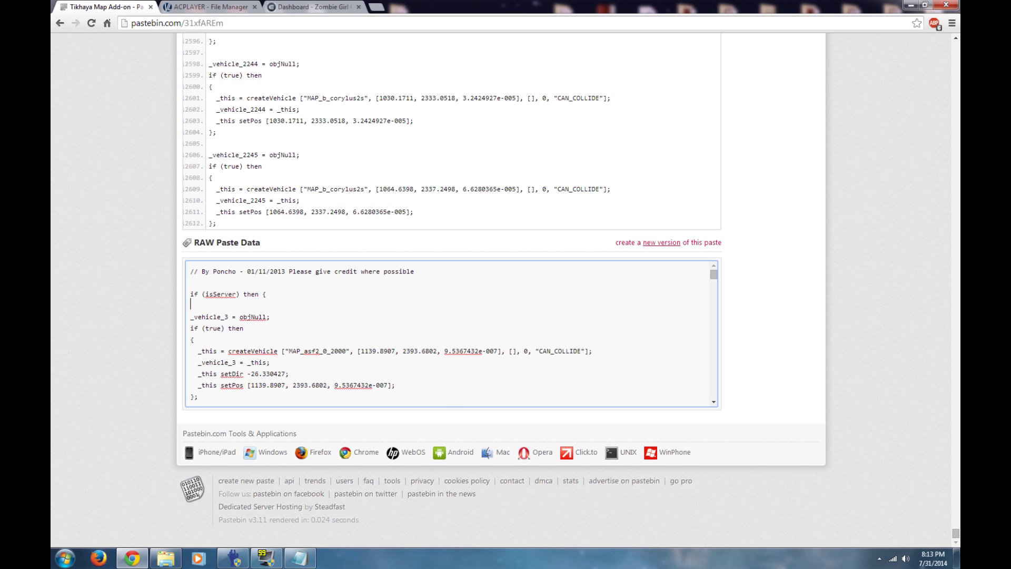
key("ctrl+a")
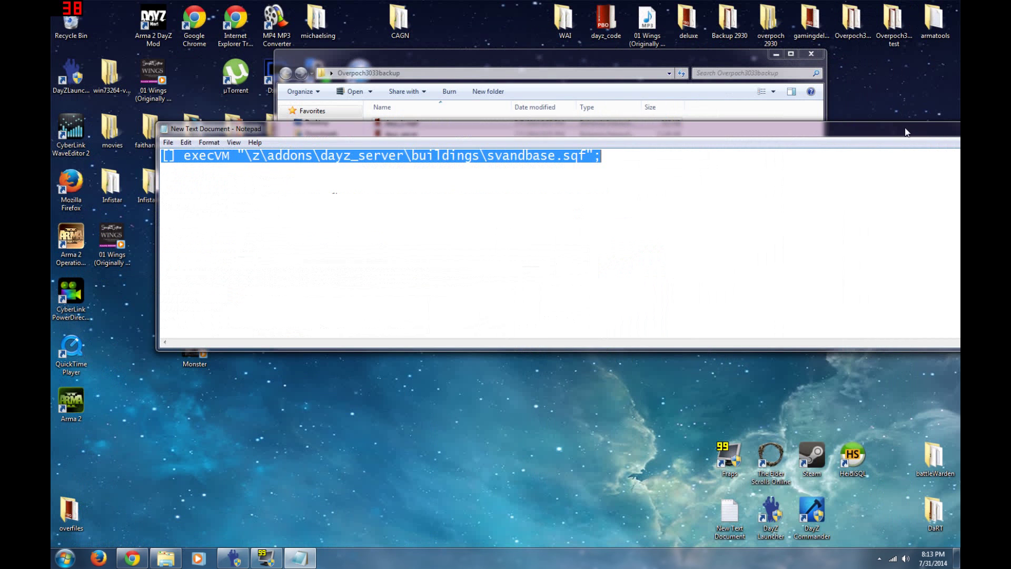
Close the Notepad and Explorer windows and paste the copied map script into a new Notepad++ document.
left_click_drag(905, 132, 795, 142)
left_click(919, 139)
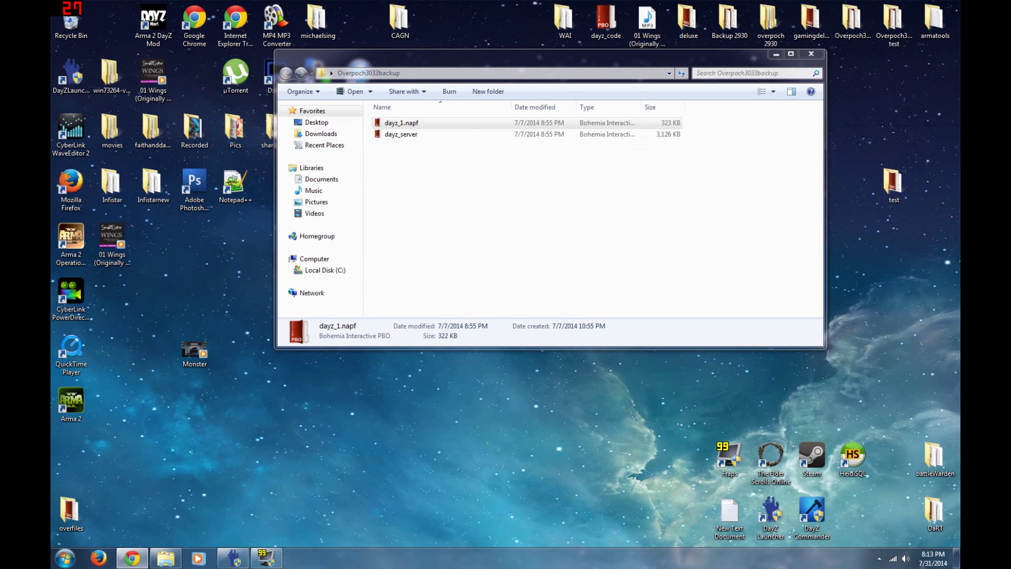
left_click(811, 54)
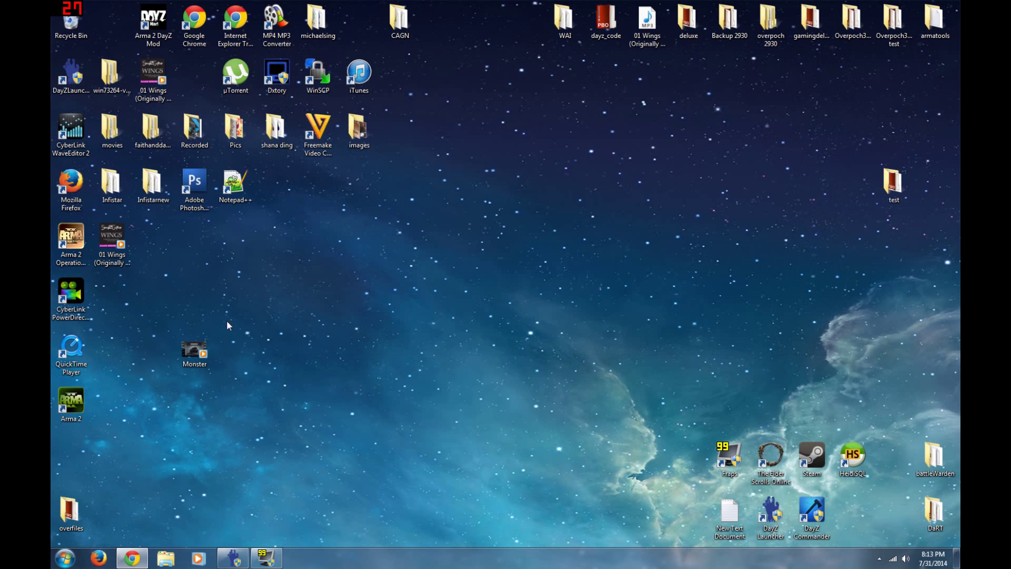
double_click(235, 184)
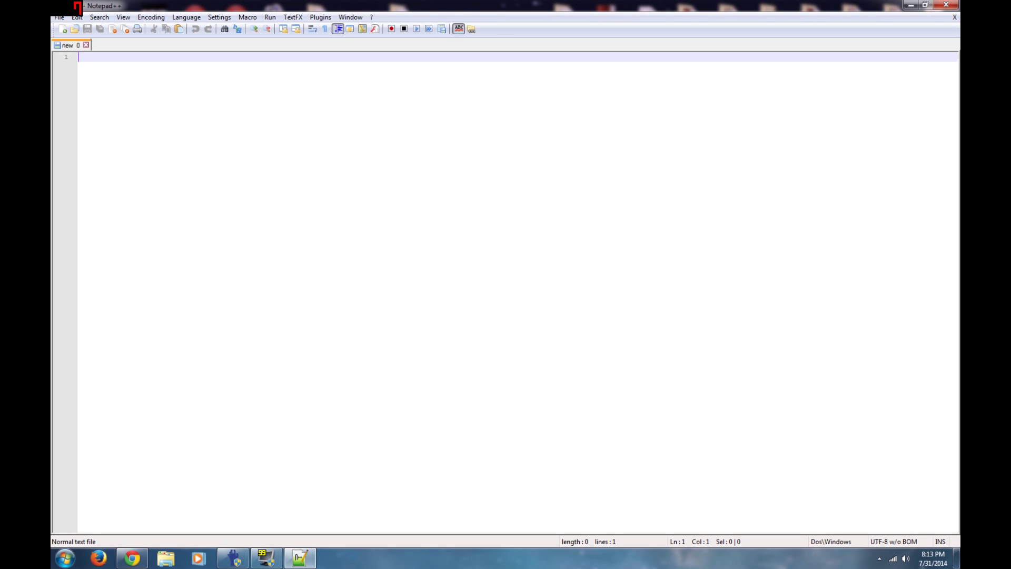
key("ctrl+v")
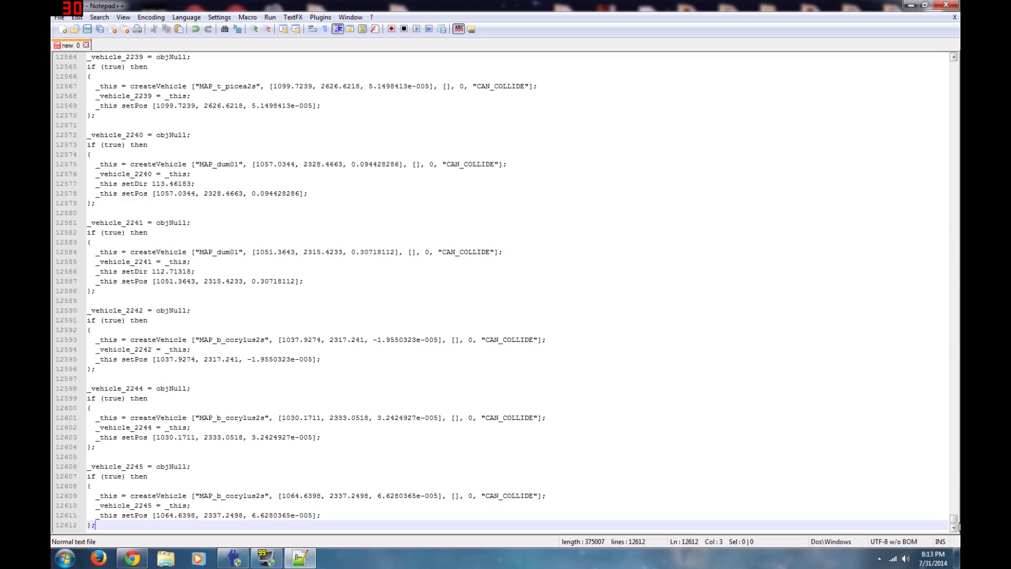
Save the pasted map script to the Desktop as poncho.sqf with the file type set to All types (*.*).
left_click_drag(958, 525, 943, 64)
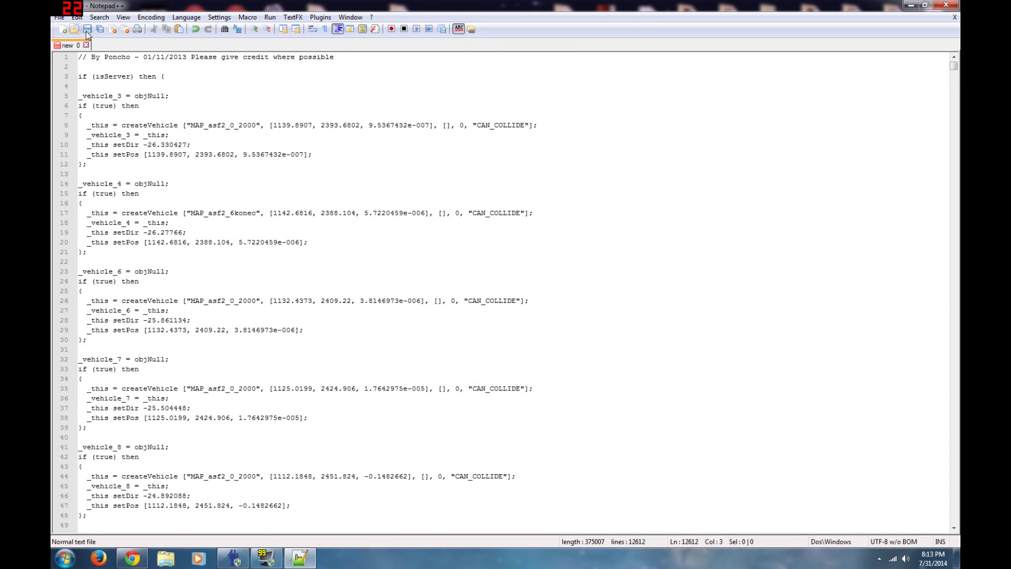
left_click(59, 17)
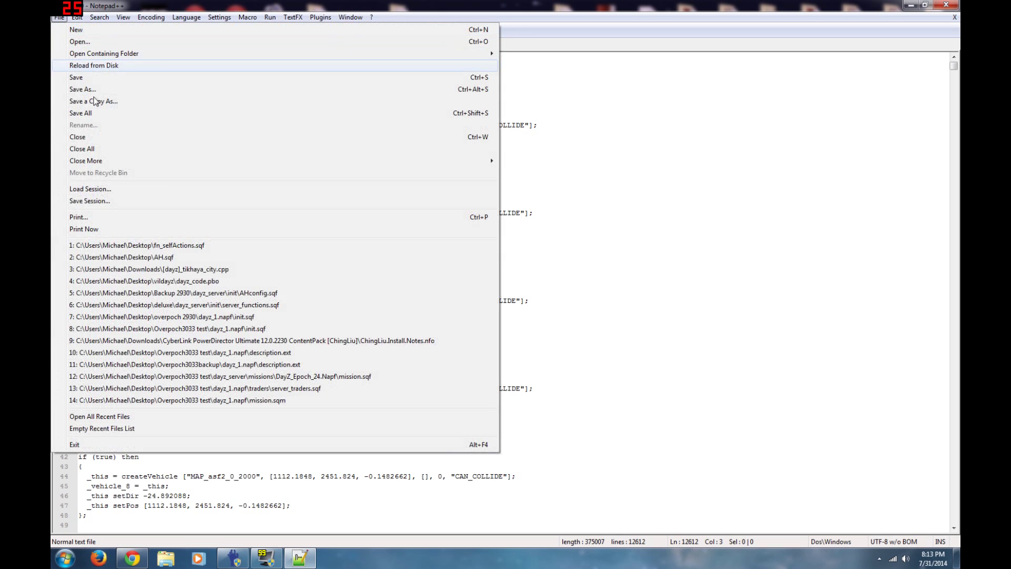
left_click(93, 91)
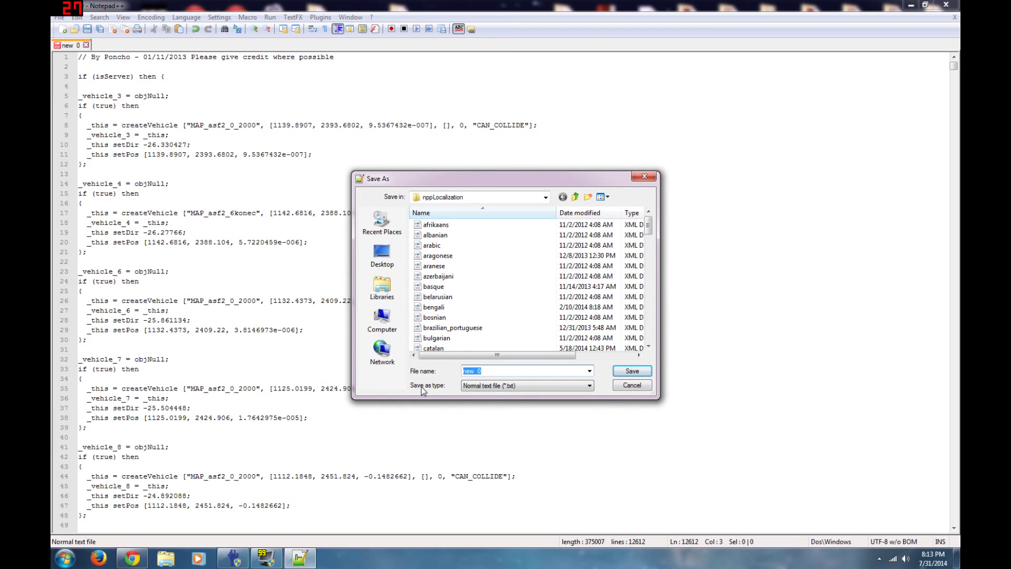
left_click(591, 385)
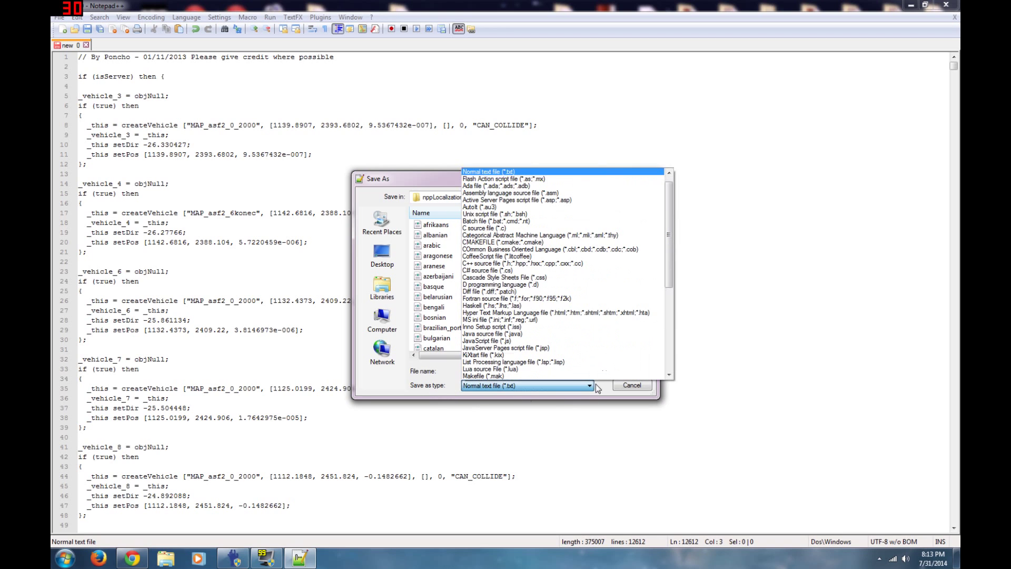
left_click_drag(668, 270, 651, 218)
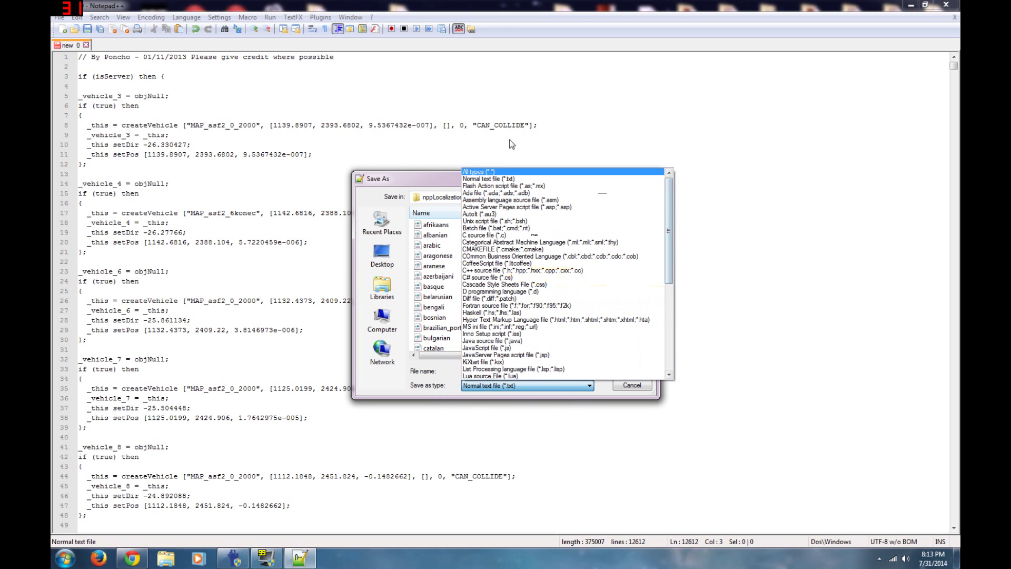
left_click(487, 171)
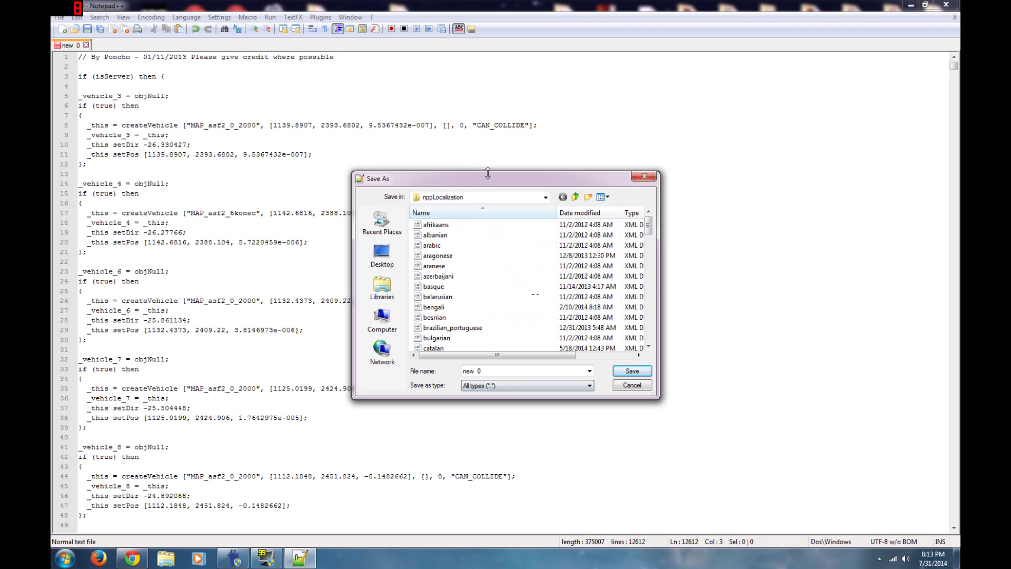
key("shift+Tab")
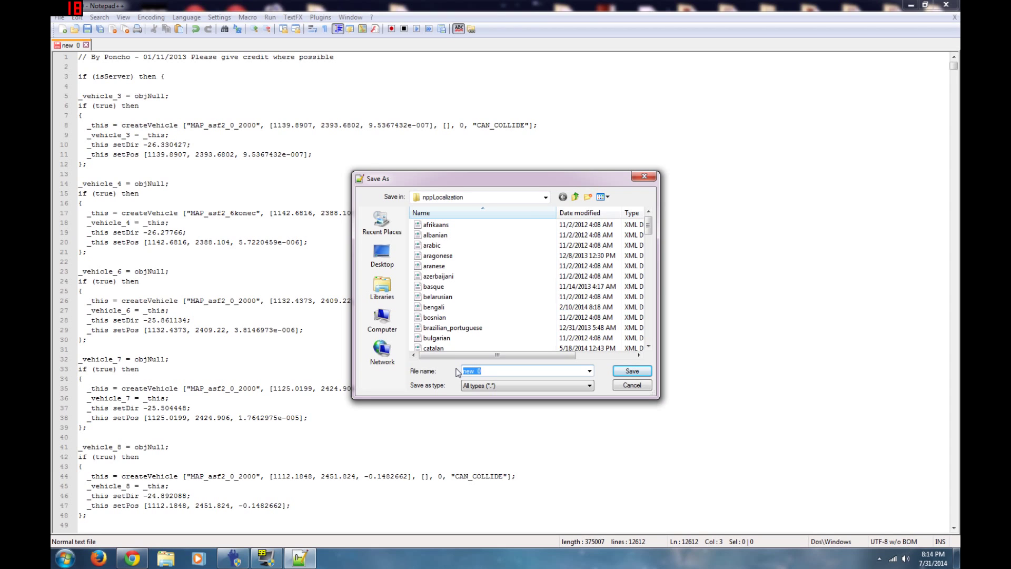
type("ponch")
left_click(391, 263)
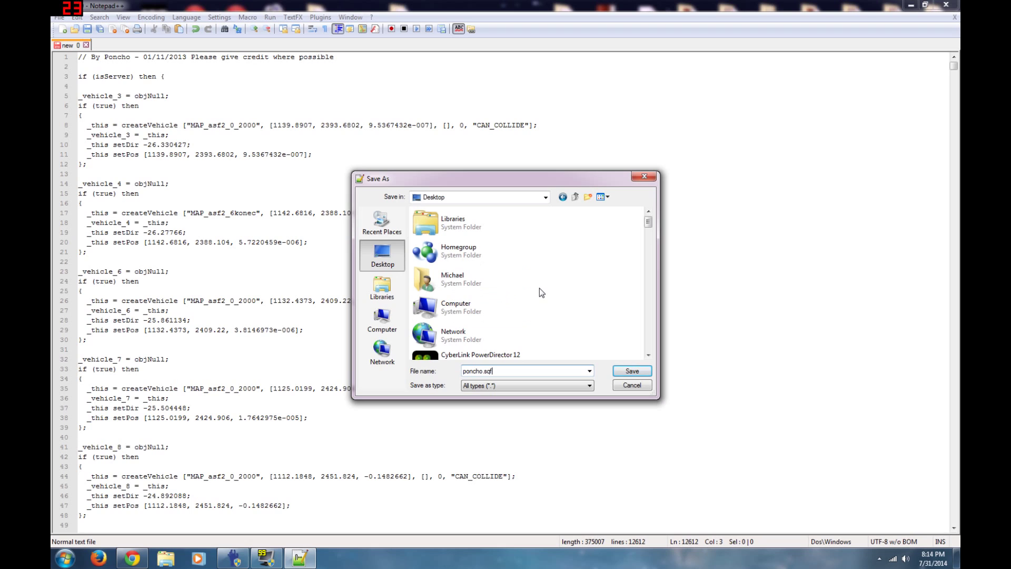
left_click(634, 371)
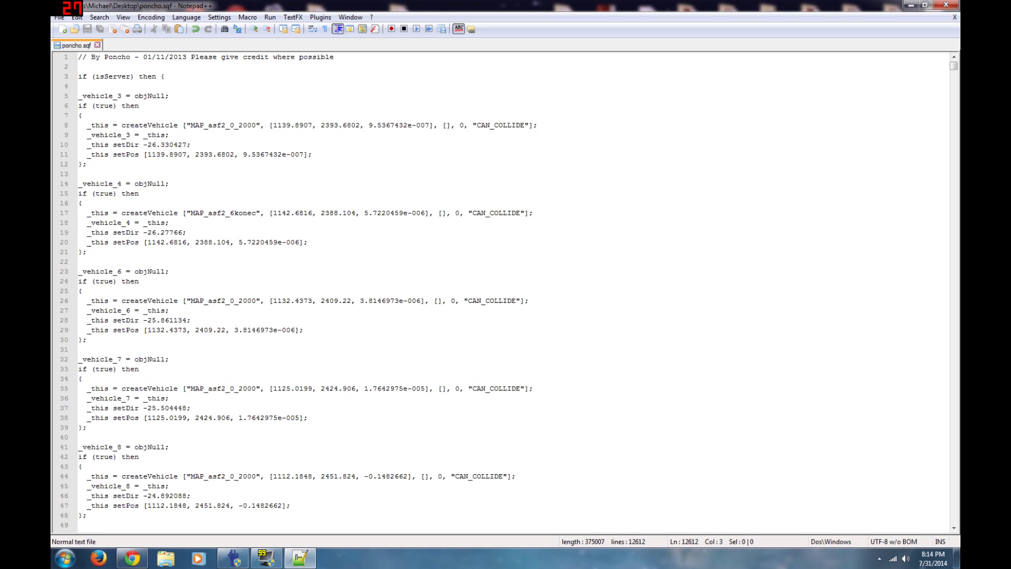
Close Notepad++ and move the poncho file to an empty area near the middle of the desktop.
left_click(946, 5)
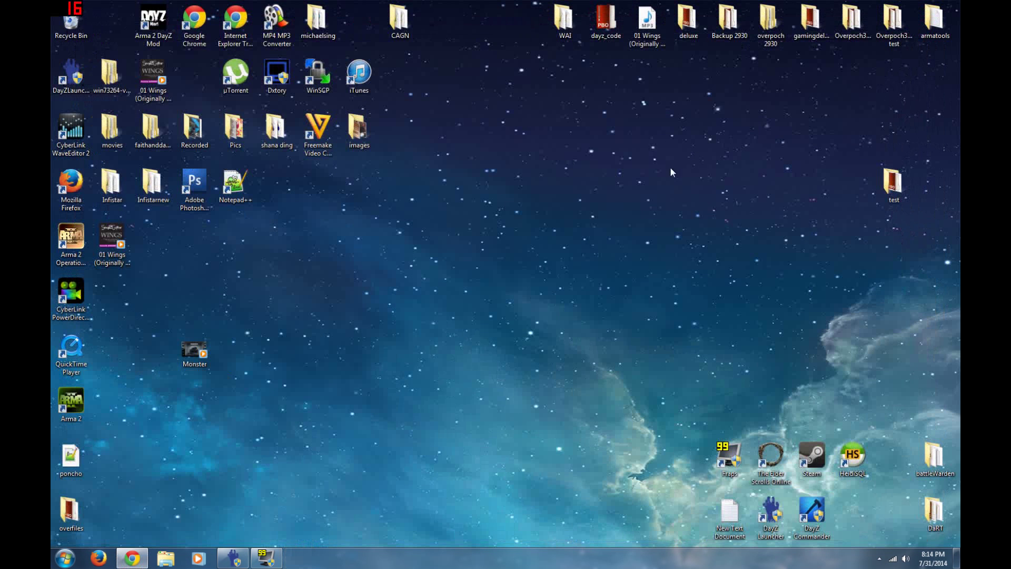
left_click_drag(70, 458, 564, 240)
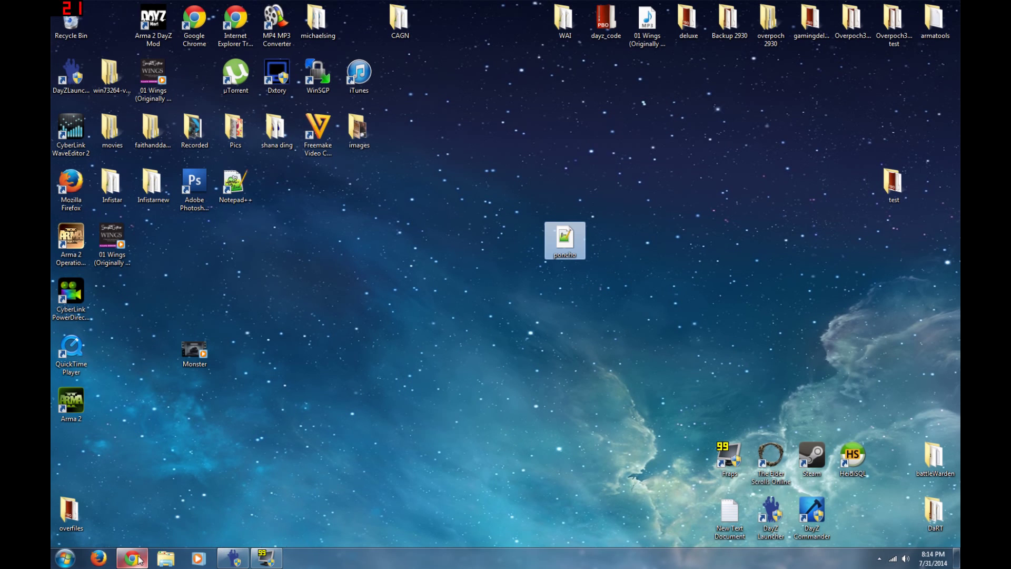
In Chrome's ACPLAYER file manager, replace svandbase with poncho in the execVM line of server_functions.sqf and save the file.
mouse_move(133, 557)
left_click(180, 520)
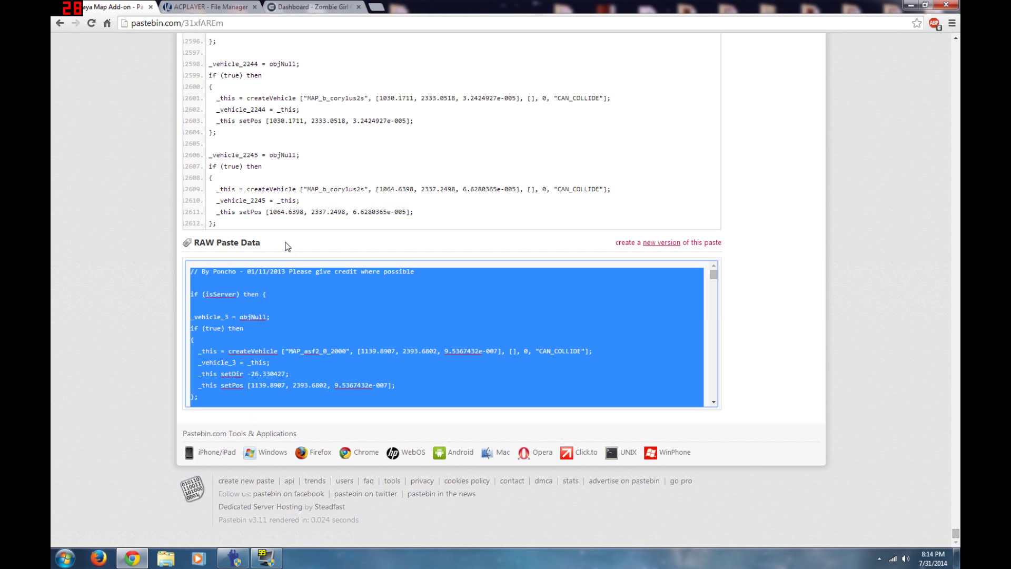
left_click(210, 7)
mouse_move(268, 82)
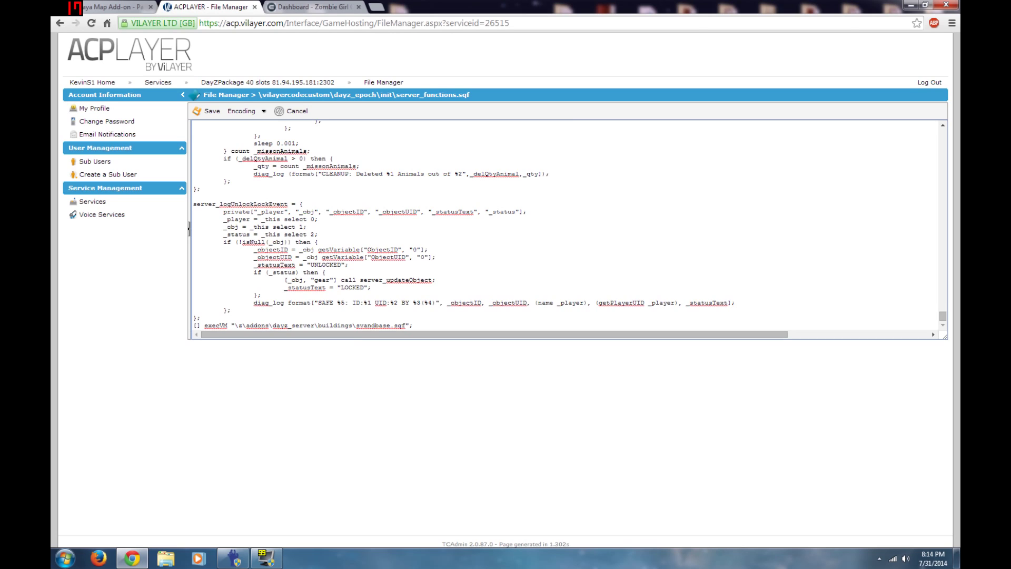
key("BackSpace")
key("BackSpace")
key("BackSpace")
key("BackSpace")
key("BackSpace")
key("BackSpace")
key("BackSpace")
key("BackSpace")
key("BackSpace")
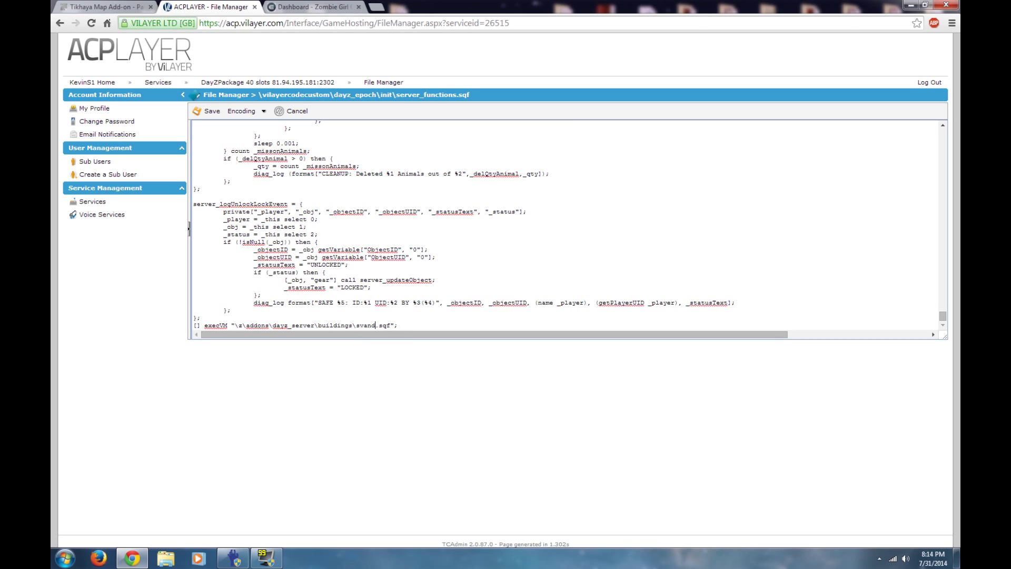
type("poncho")
left_click(211, 111)
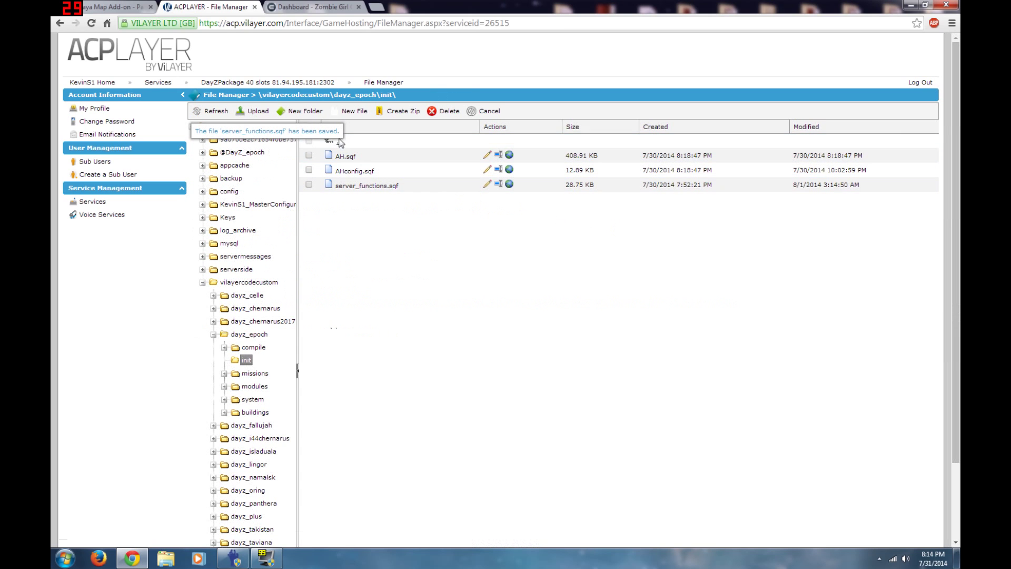
Upload poncho.sqf from the Desktop into the buildings folder under dayz_epoch and close the upload dialog.
left_click(331, 144)
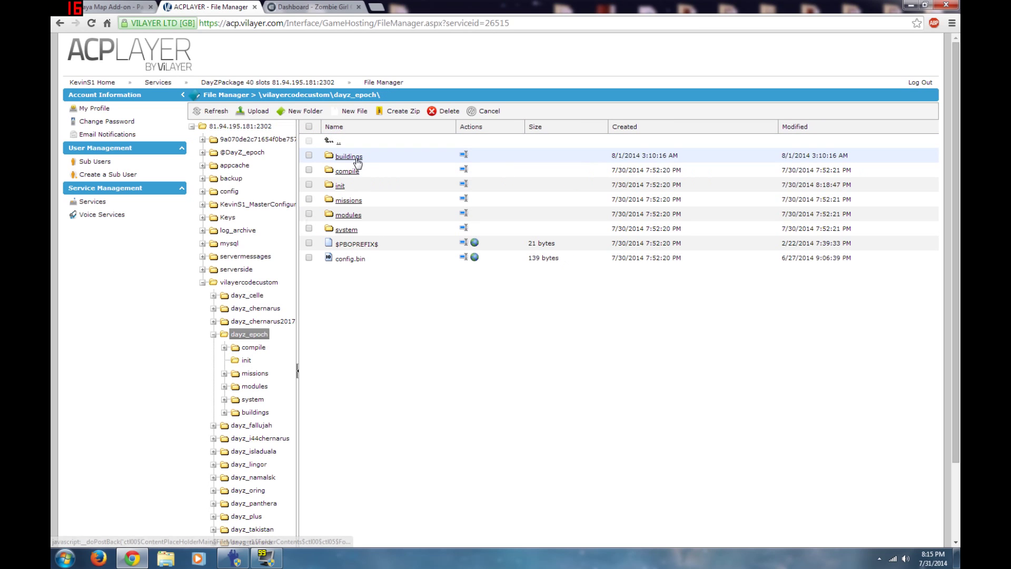
left_click(357, 159)
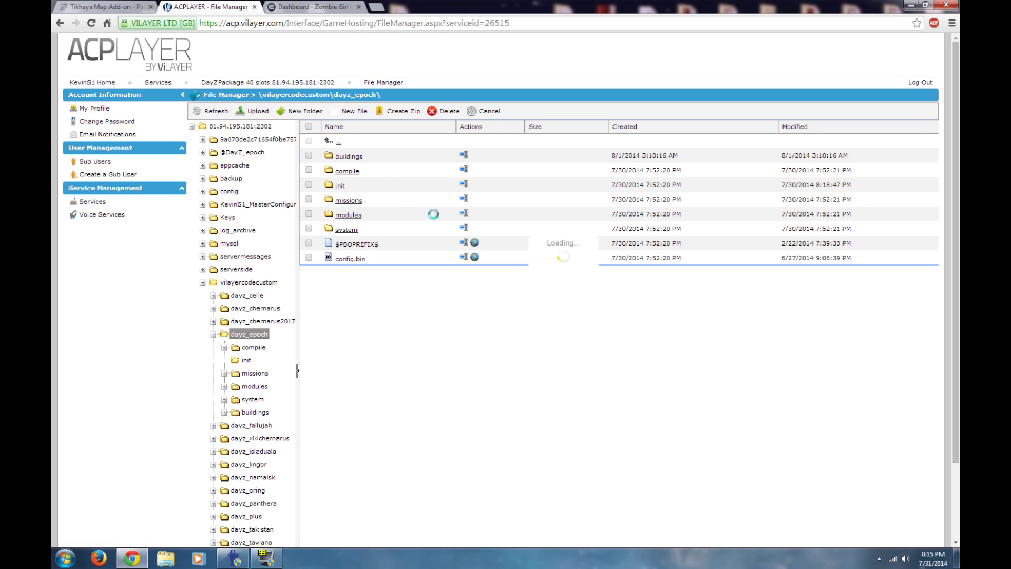
left_click(261, 112)
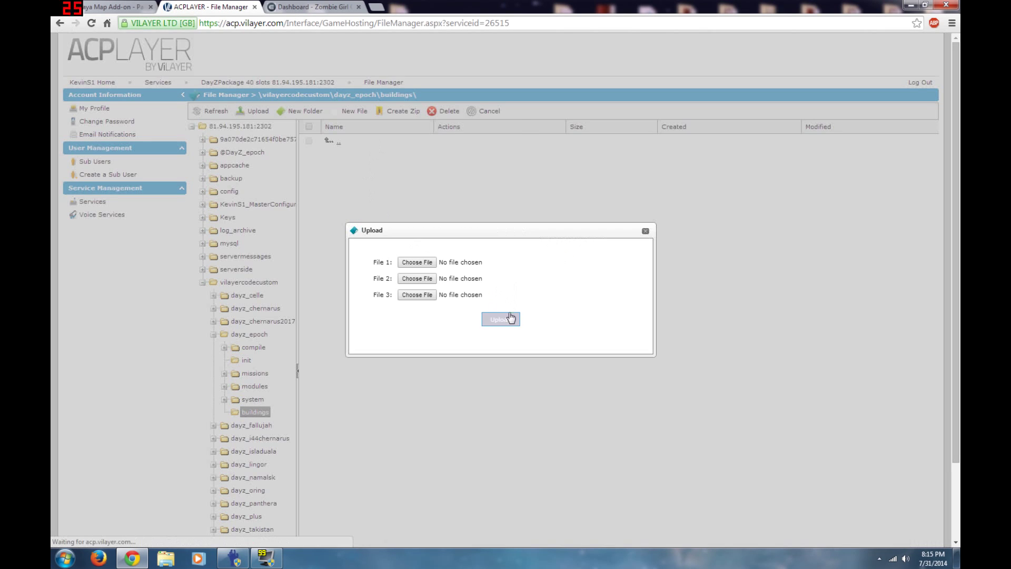
left_click(417, 262)
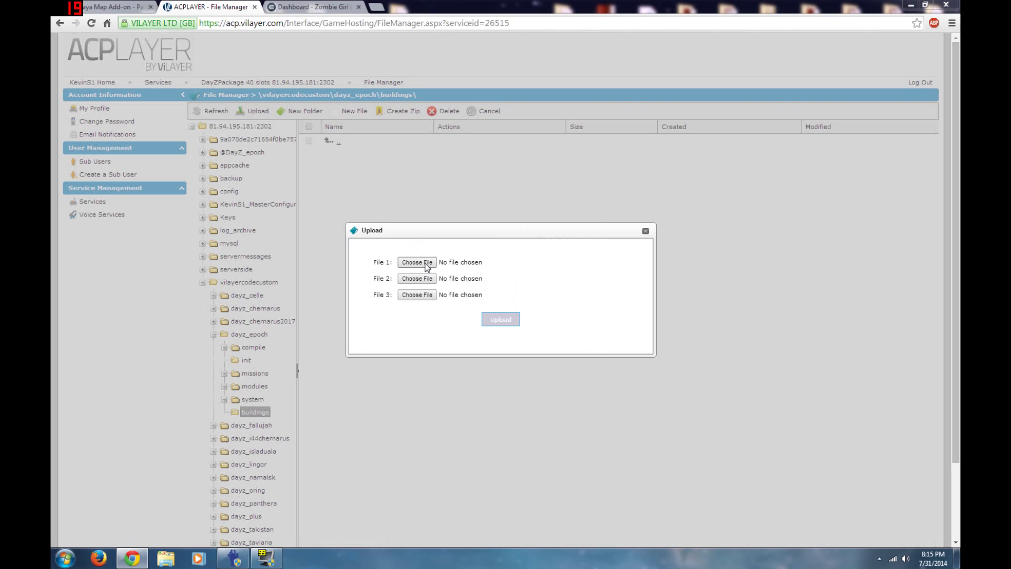
left_click_drag(590, 277, 598, 417)
left_click(421, 394)
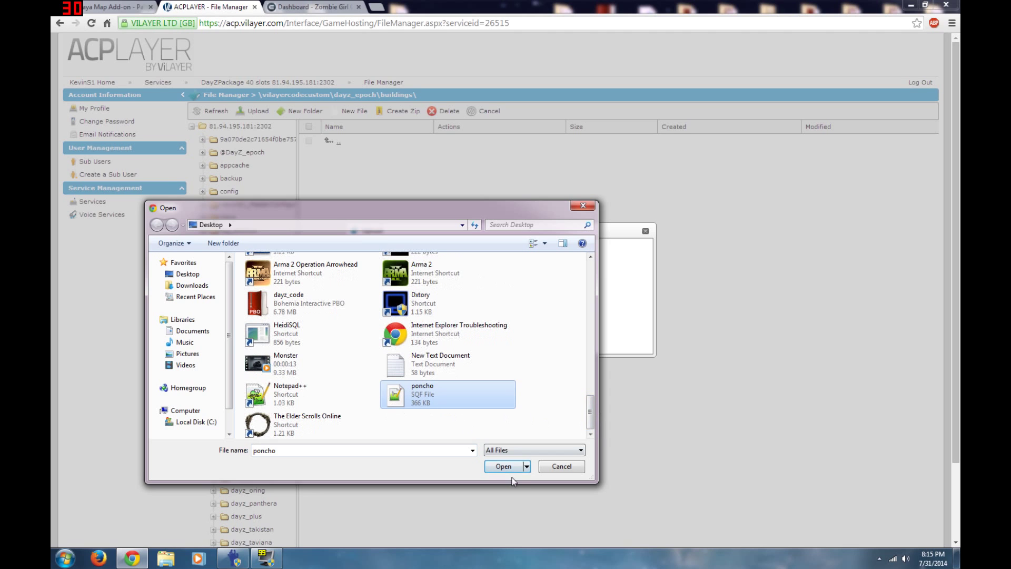
left_click(503, 465)
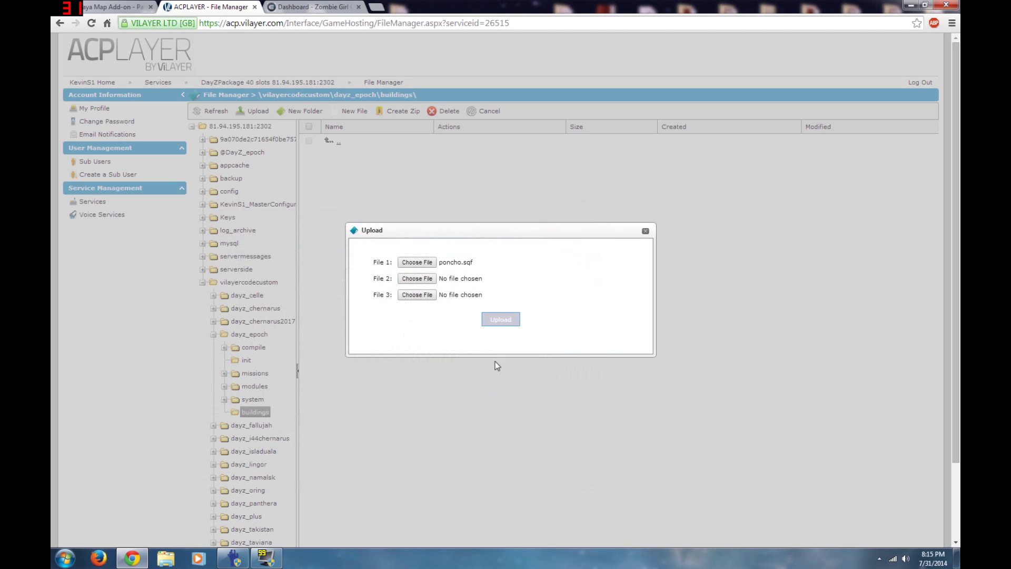
left_click(499, 321)
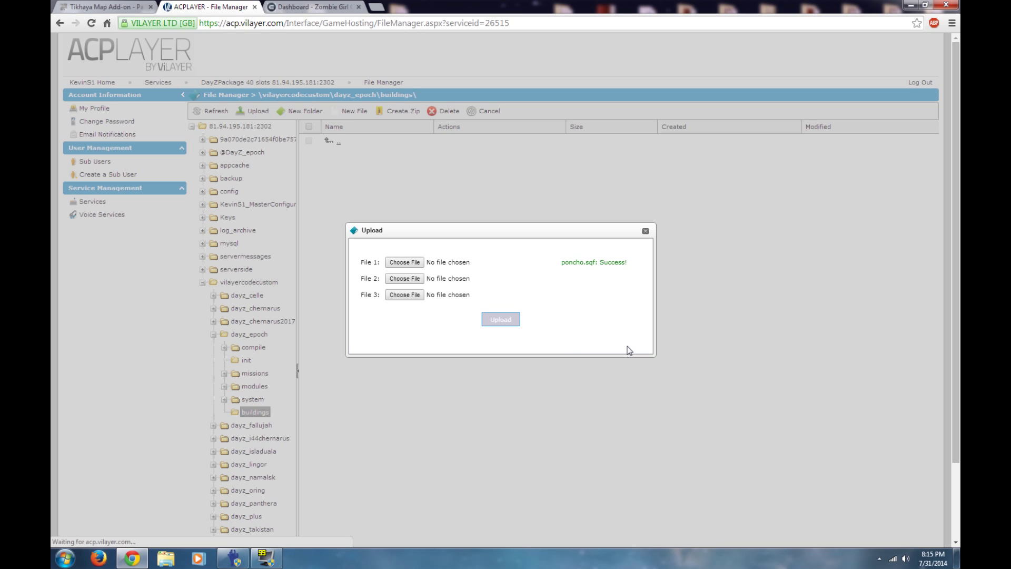
left_click(645, 231)
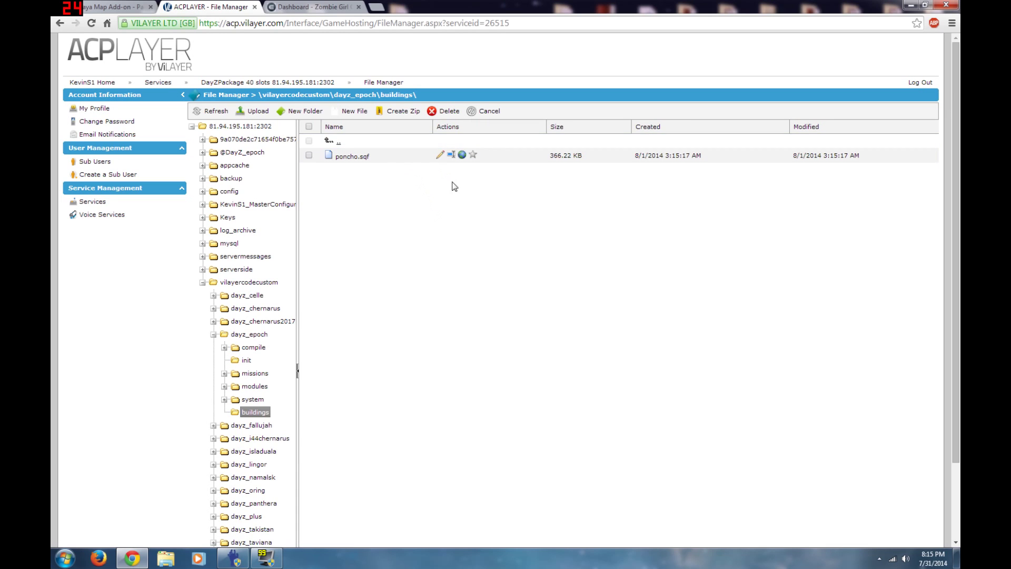
Return to the DayZPackage service page and start the server.
left_click(289, 85)
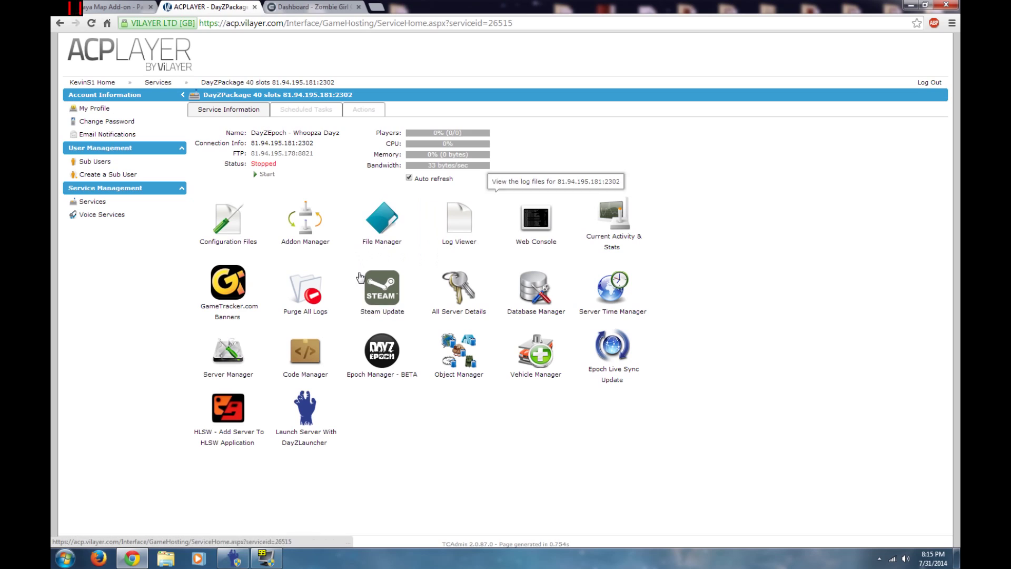
left_click(267, 174)
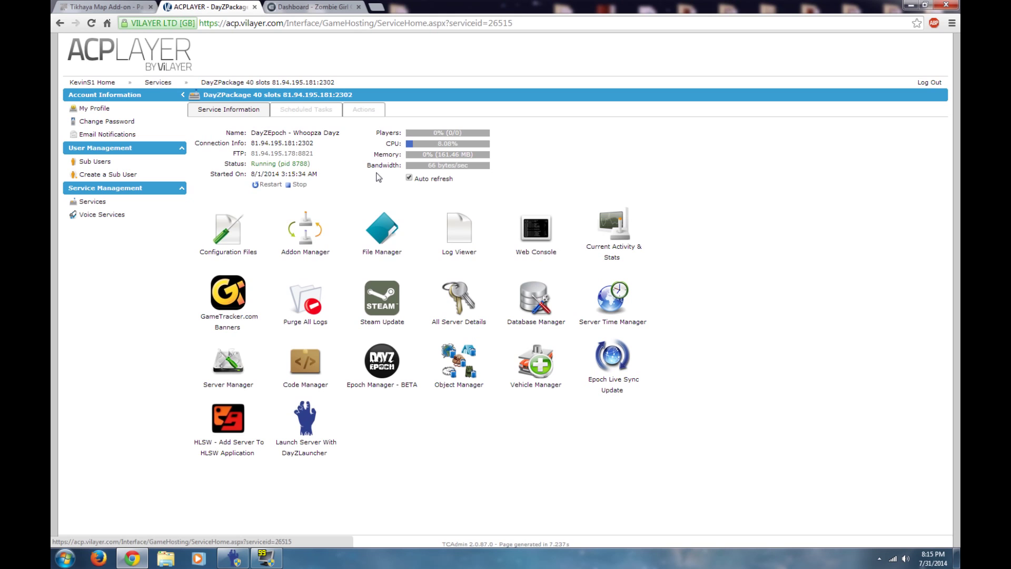
Minimize Chrome and check the contents of the gamingdeluxe and overpoch 2930 folders on the desktop.
left_click(910, 6)
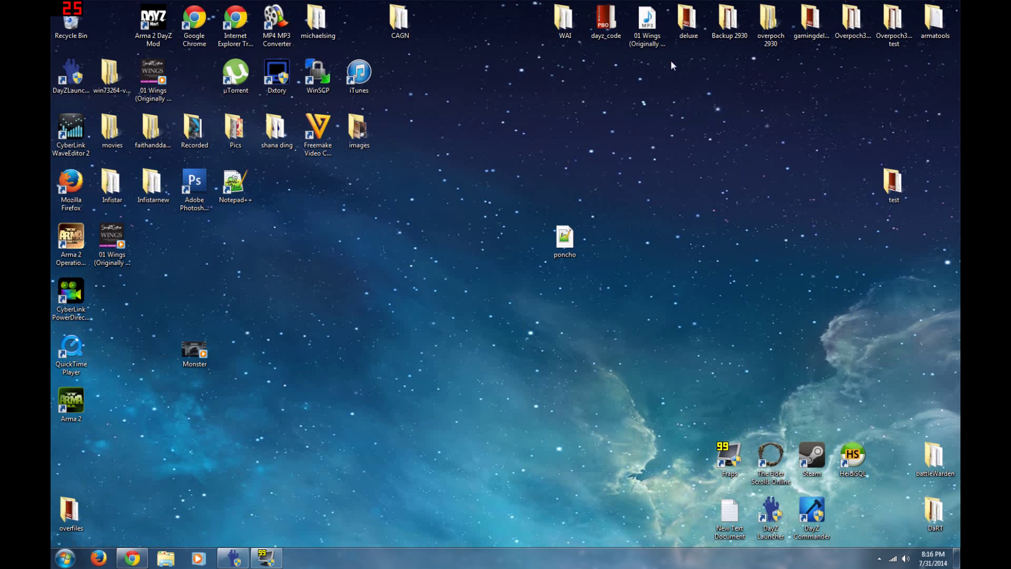
double_click(811, 24)
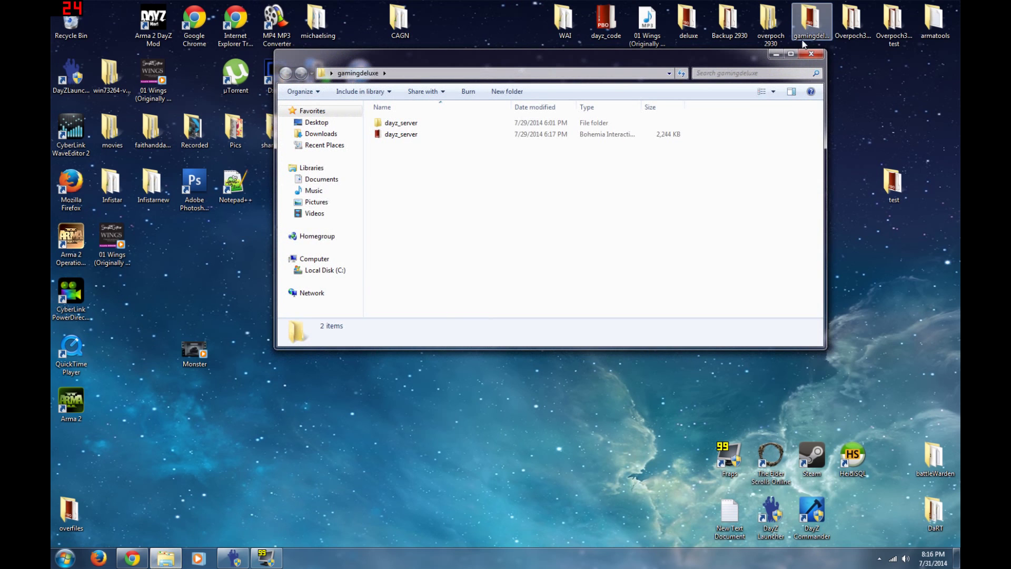
left_click(809, 56)
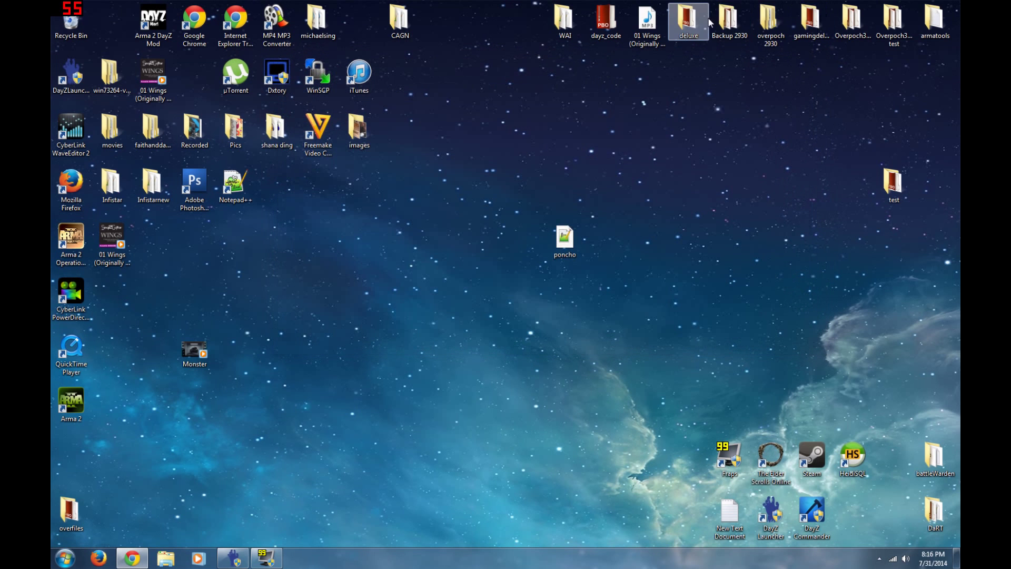
double_click(775, 31)
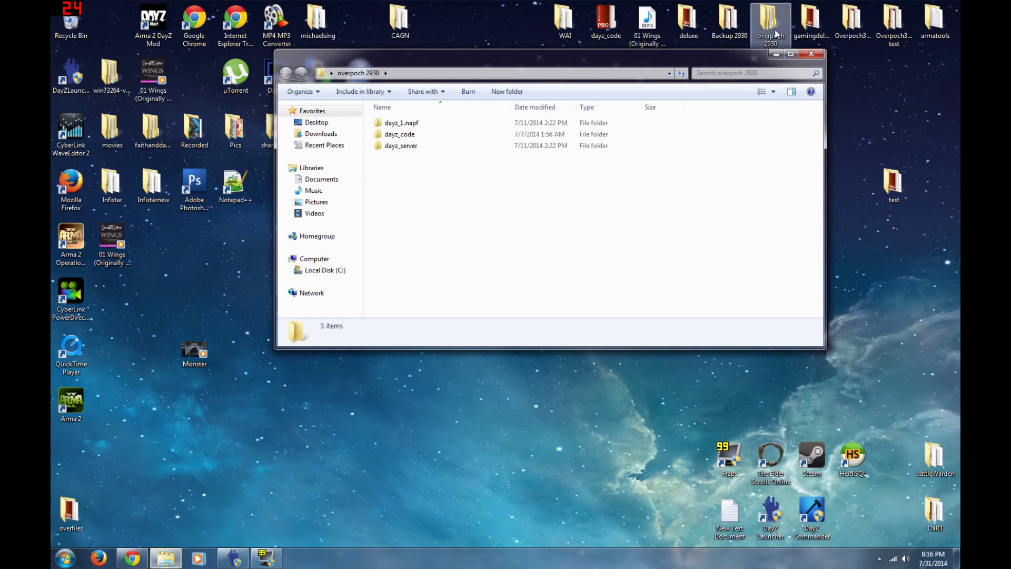
left_click(811, 54)
In the Overpoch3033backup folder, extract the dayz_1.napf PBO to its own dayz_1.napf folder with PBO Manager.
double_click(853, 24)
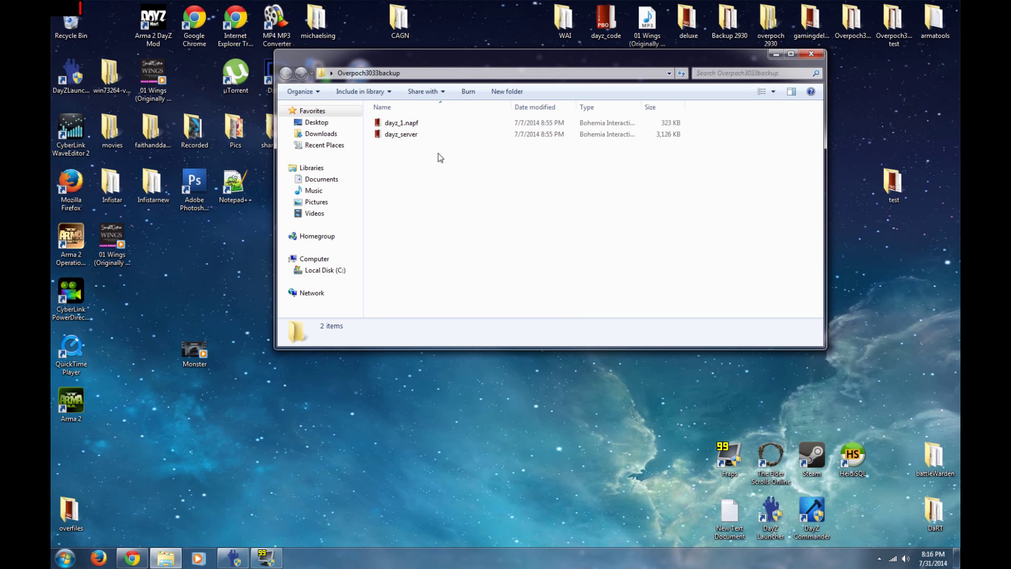
mouse_move(416, 123)
left_mouse_down()
mouse_move(449, 195)
mouse_move(434, 124)
mouse_move(428, 131)
left_mouse_up()
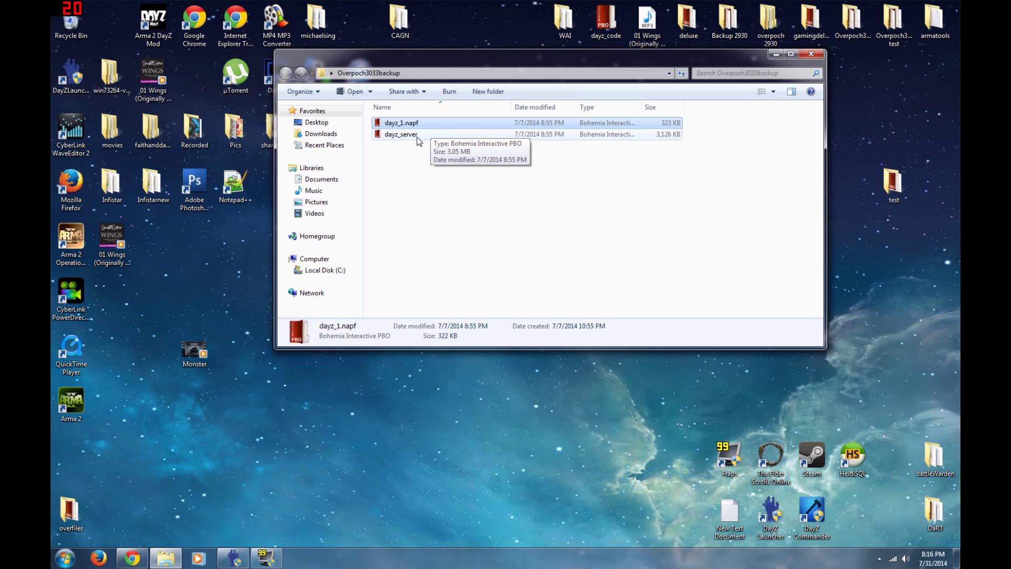
left_click_drag(417, 140, 433, 185)
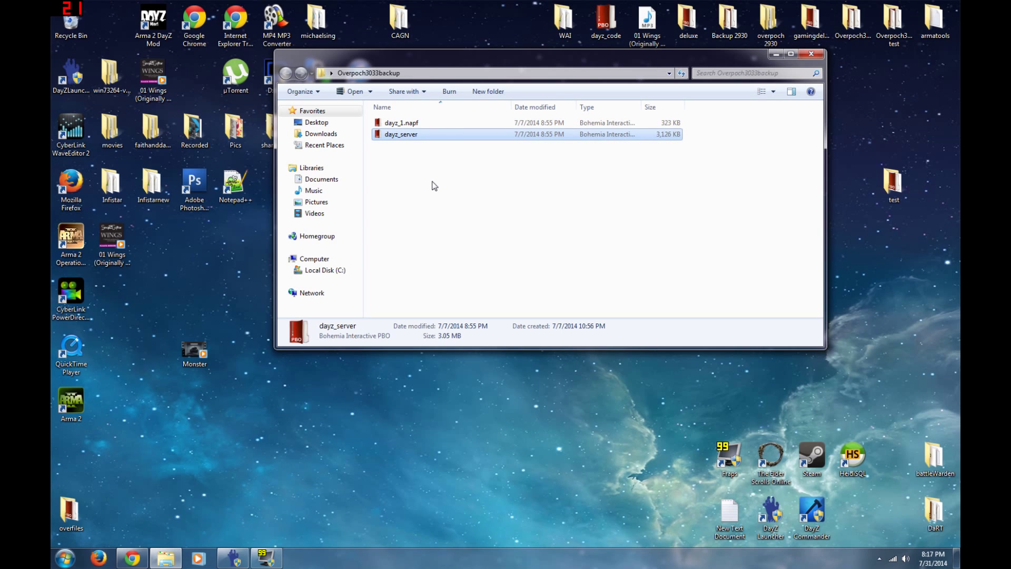
left_click(411, 125)
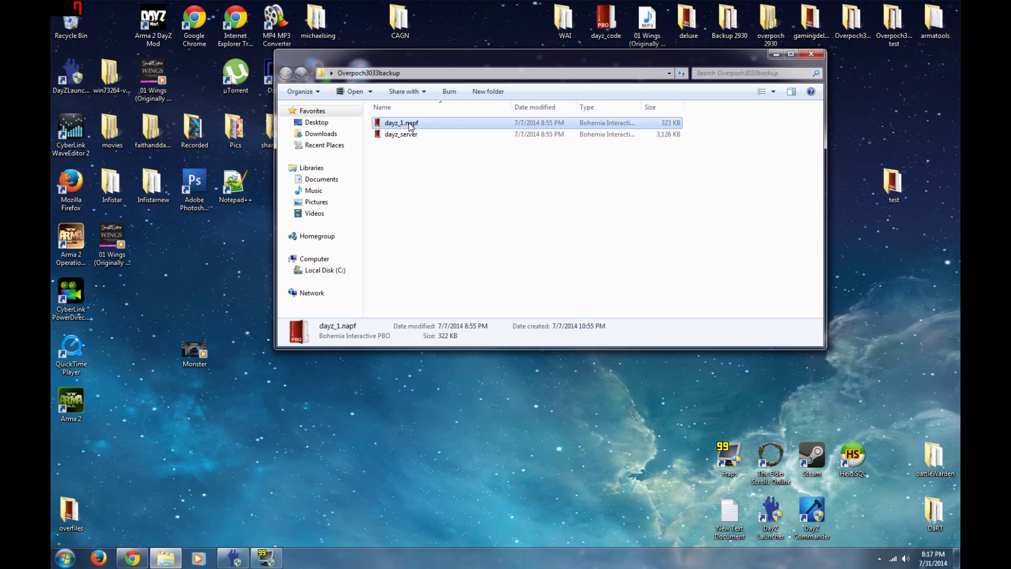
right_click(411, 126)
mouse_move(478, 146)
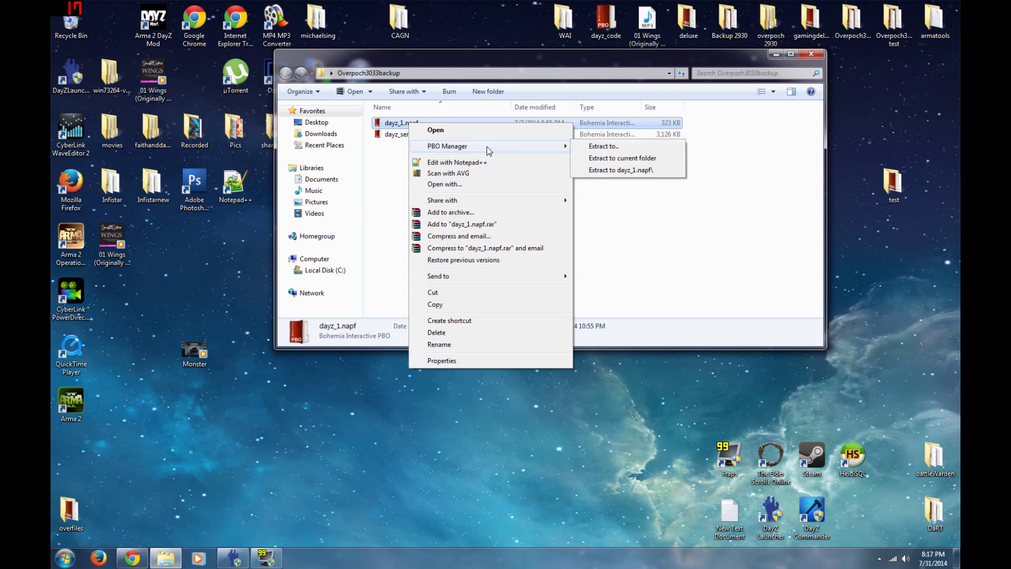
left_click(598, 170)
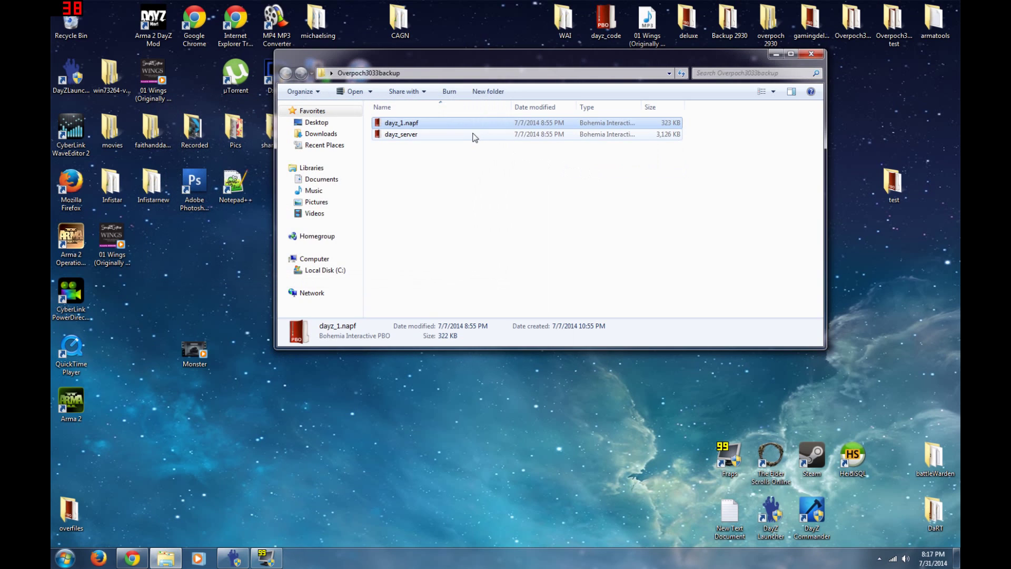
Check the contents of the extracted dayz_1.napf folder and extract the dayz_server PBO to its own dayz_server folder with PBO Manager.
double_click(419, 124)
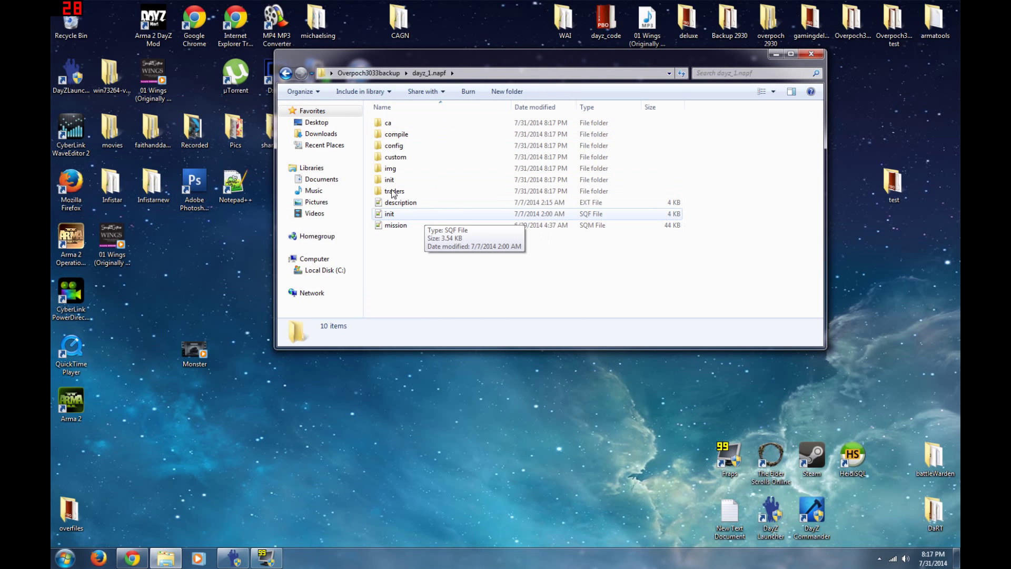
left_click(284, 72)
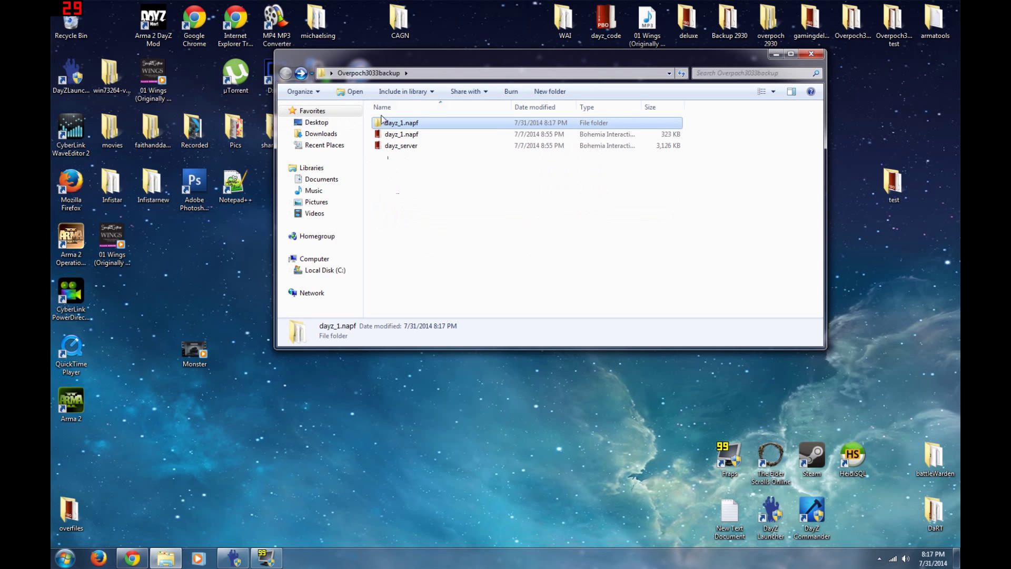
right_click(403, 148)
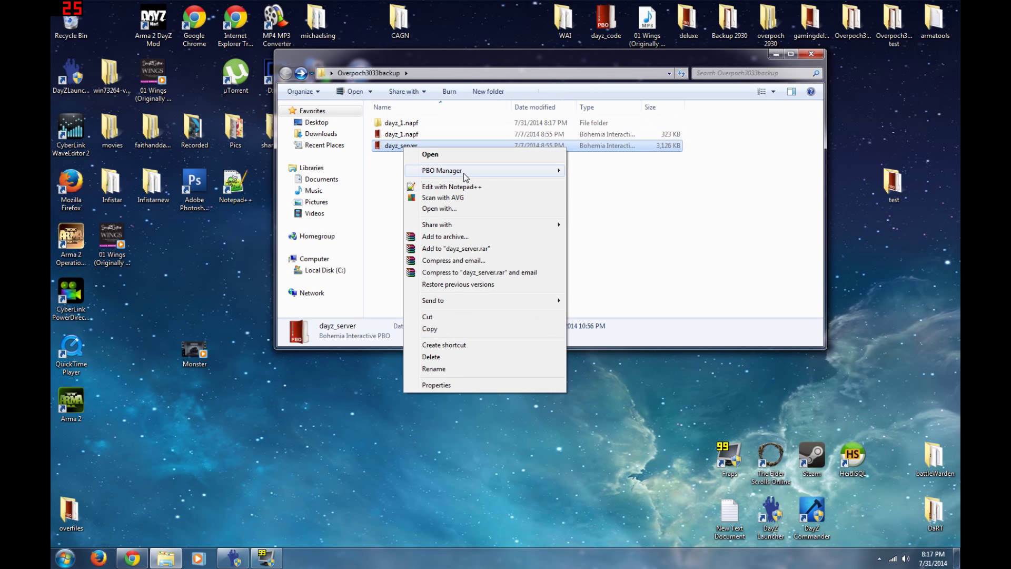
mouse_move(500, 176)
left_click(605, 195)
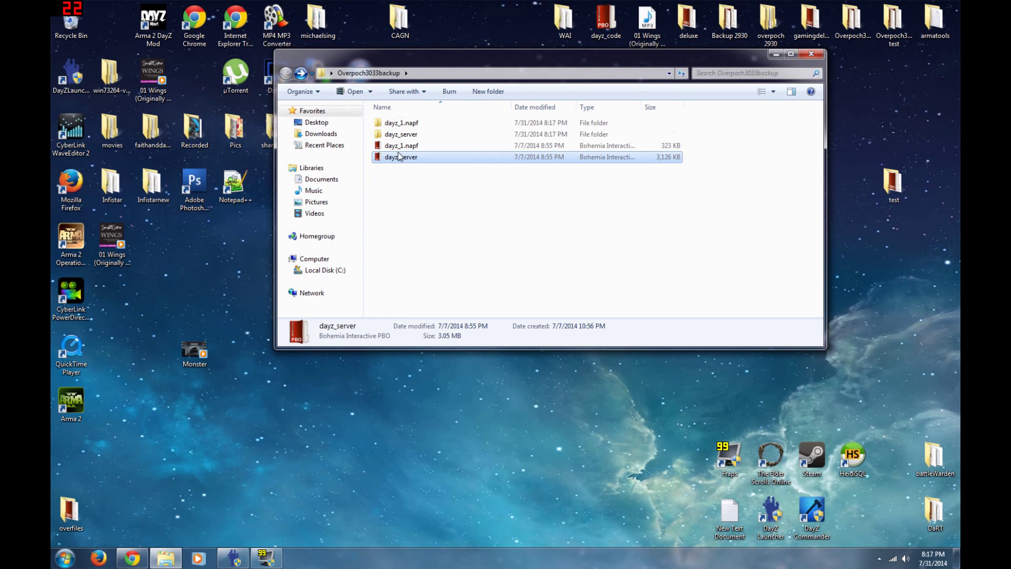
Look through the buildings folder inside the extracted dayz_server folder and return to dayz_server.
mouse_move(396, 138)
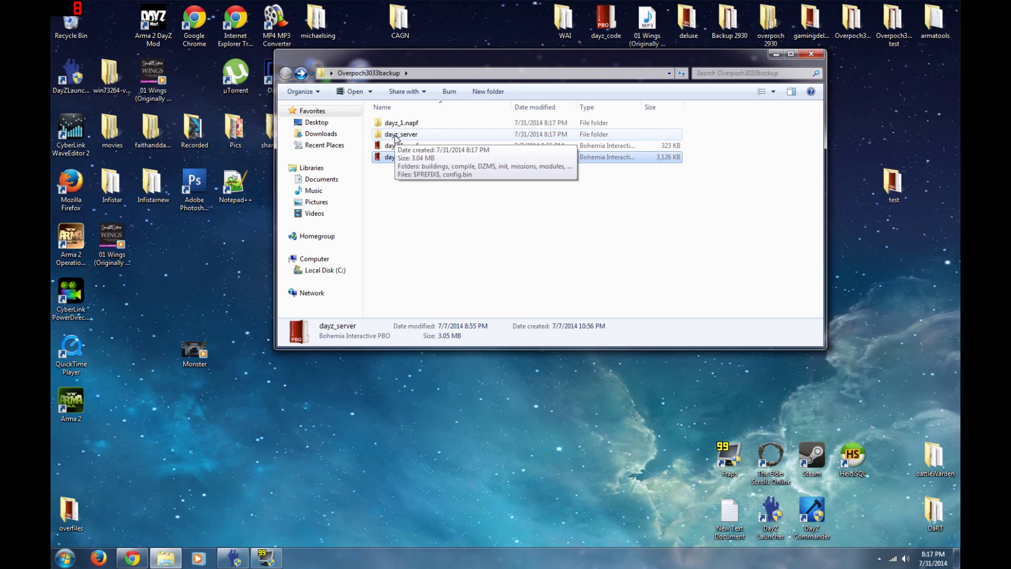
double_click(396, 135)
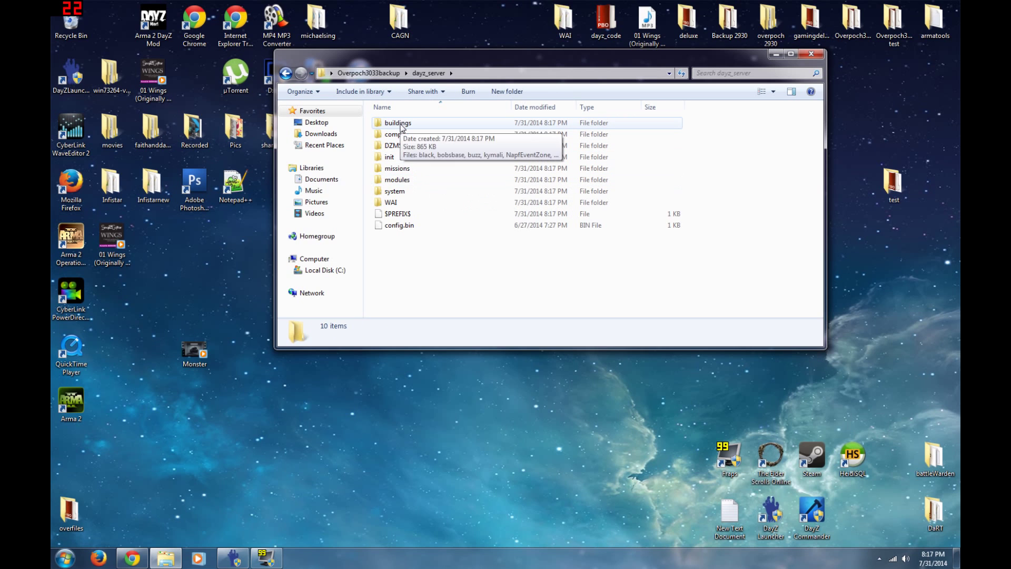
double_click(402, 128)
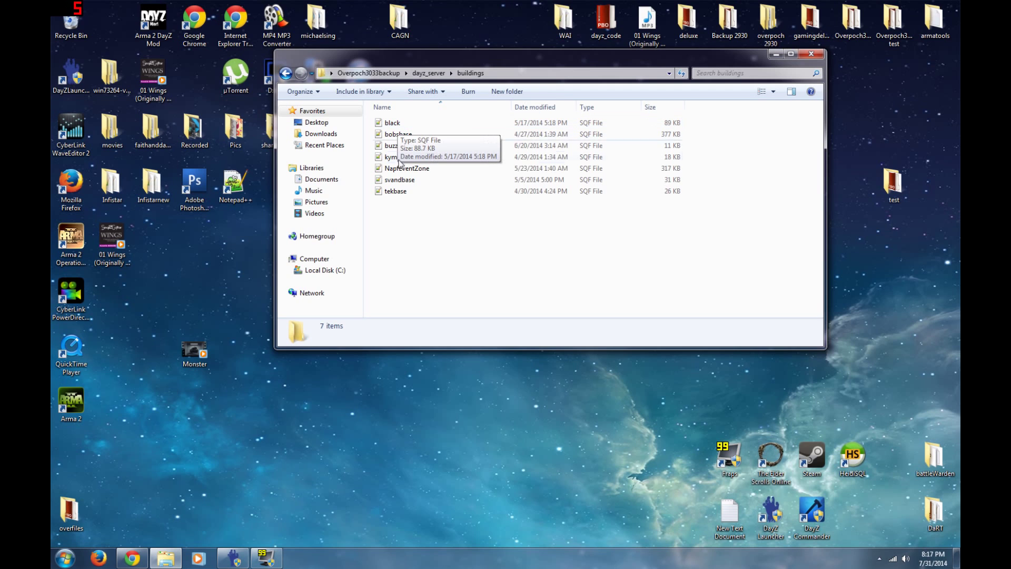
left_click(287, 74)
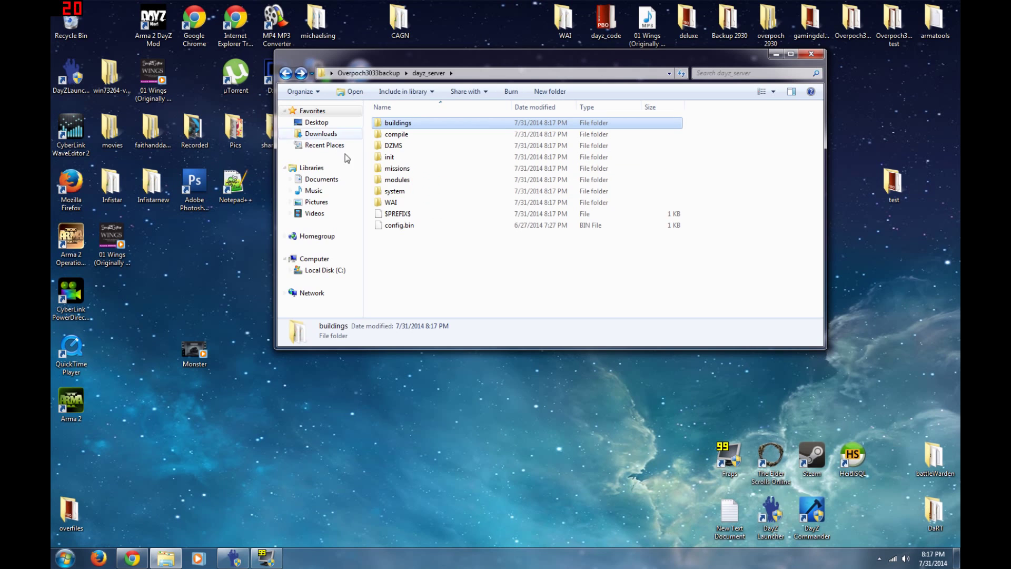
Examine the execVM building lines at the end of server_functions.sqf in the init folder, and close the file and folder window.
double_click(392, 157)
double_click(408, 146)
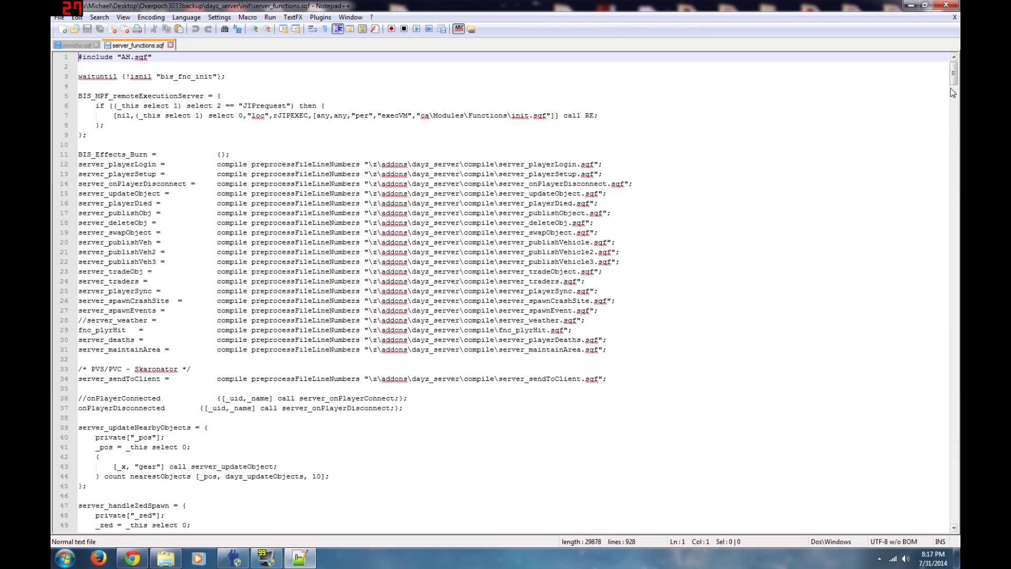
left_click_drag(953, 79, 953, 503)
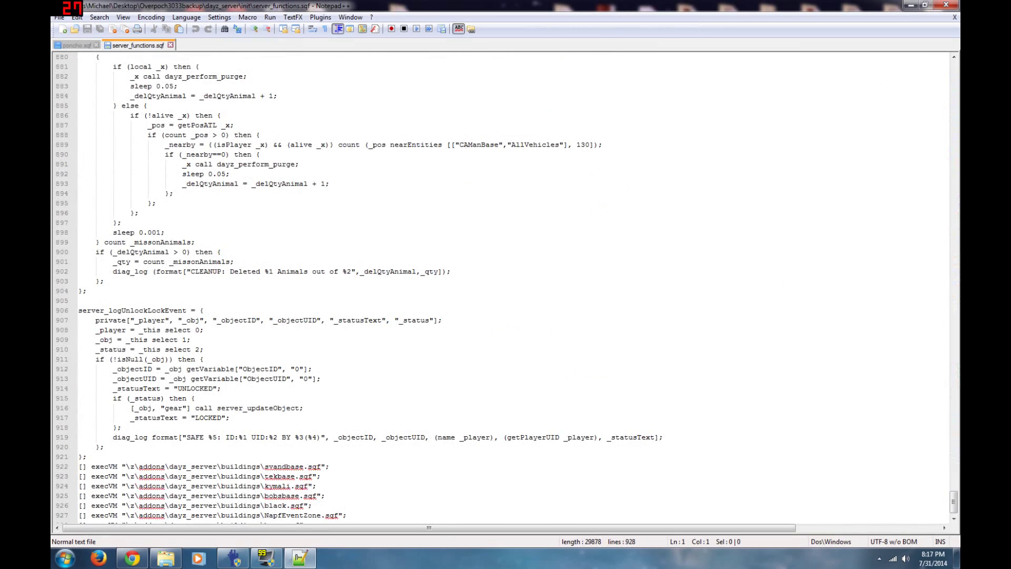
mouse_move(330, 467)
left_mouse_down()
mouse_move(78, 467)
mouse_move(330, 466)
left_mouse_up()
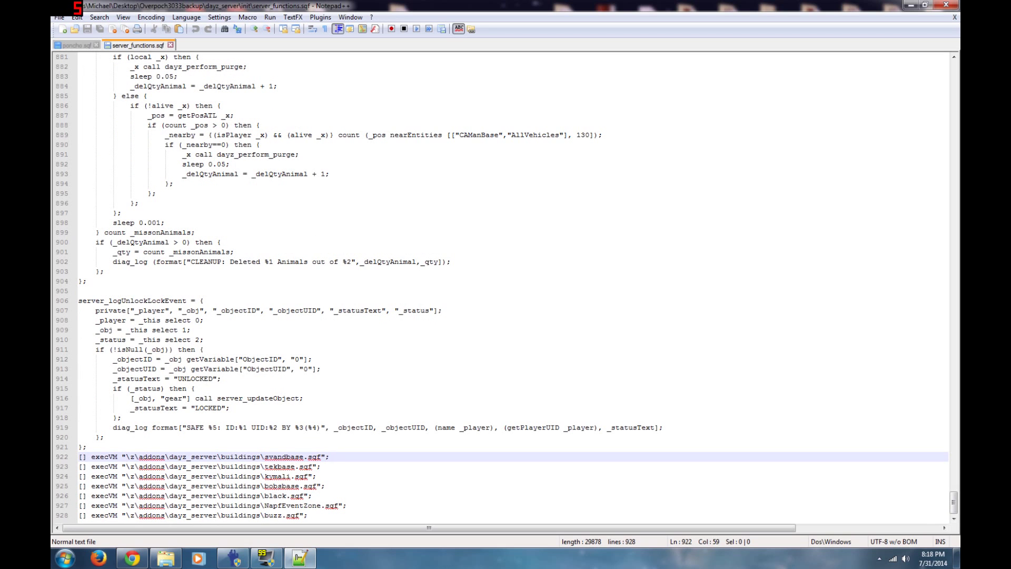
left_click(946, 6)
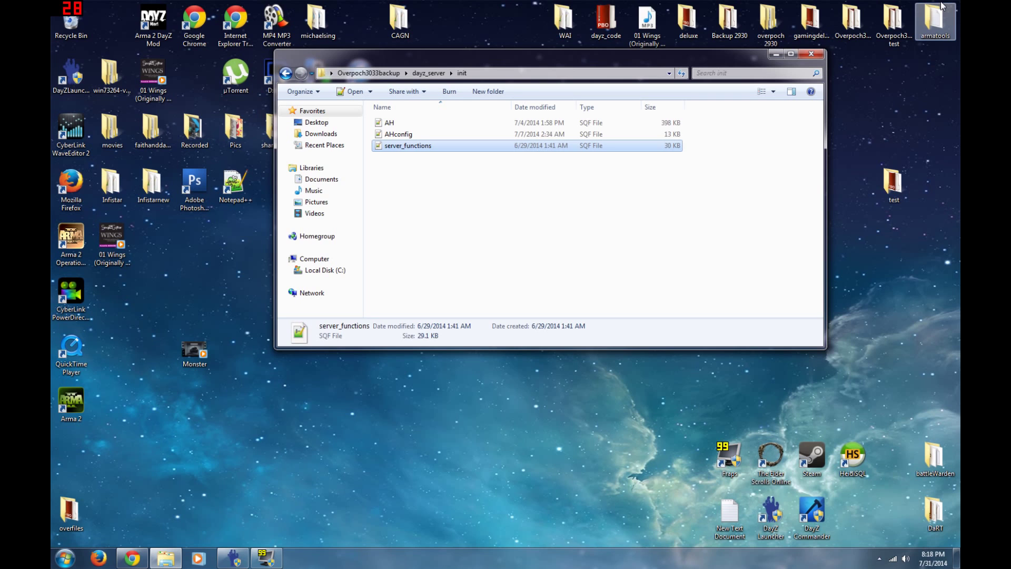
left_click(811, 54)
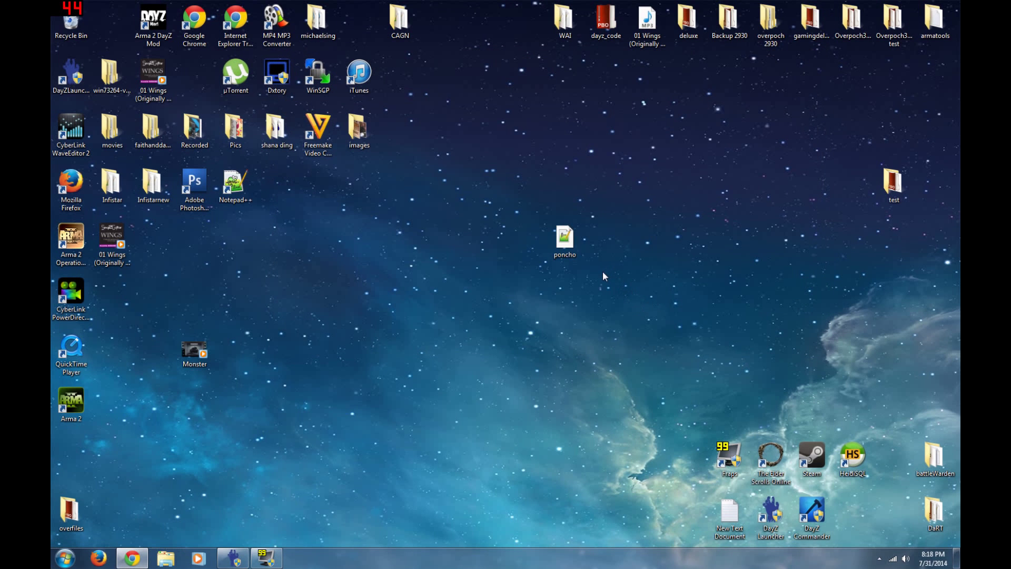